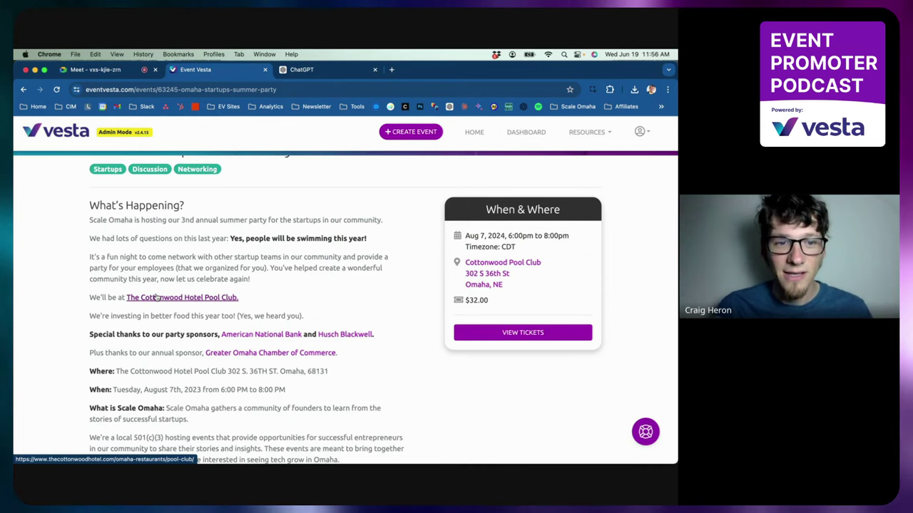
# Scroll the Omaha Startups Summer Party page to review its Aug 7, Cottonwood Pool Club, $32.00 details.
pyautogui.scroll(-1, 280, 323)
pyautogui.scroll(2, 300, 314)
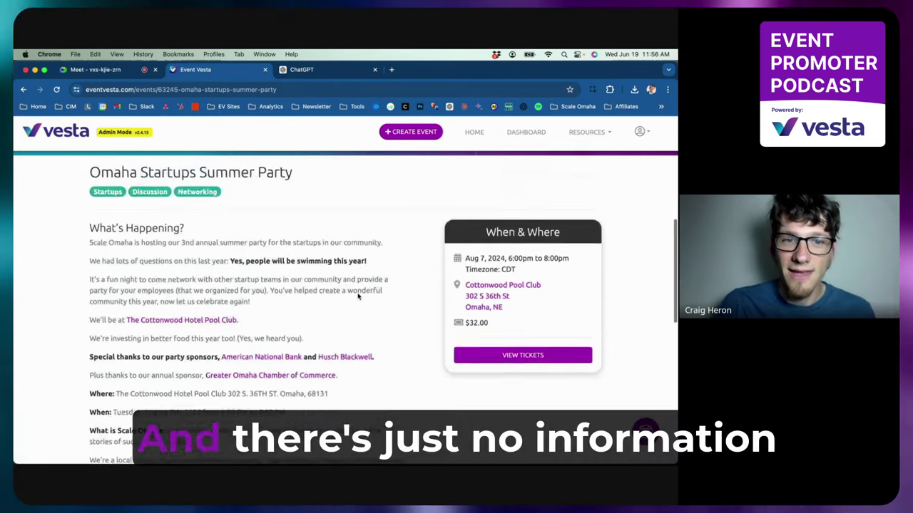
pyautogui.scroll(-2, 343, 303)
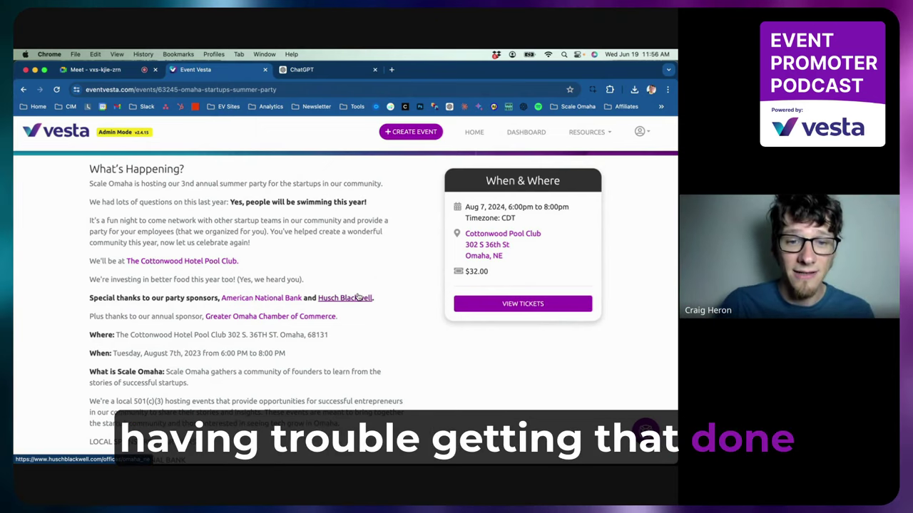
pyautogui.scroll(-3, 359, 298)
pyautogui.scroll(-6, 359, 298)
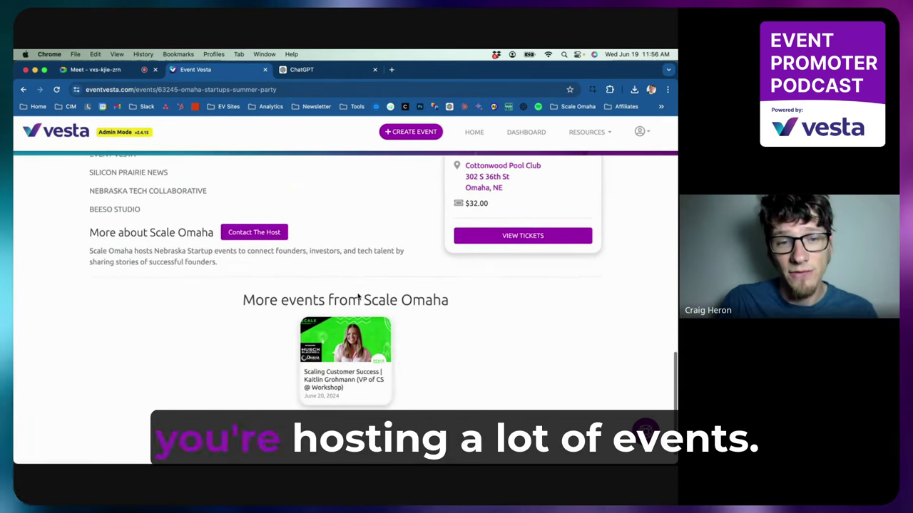
pyautogui.scroll(10, 355, 235)
pyautogui.scroll(-5, 354, 236)
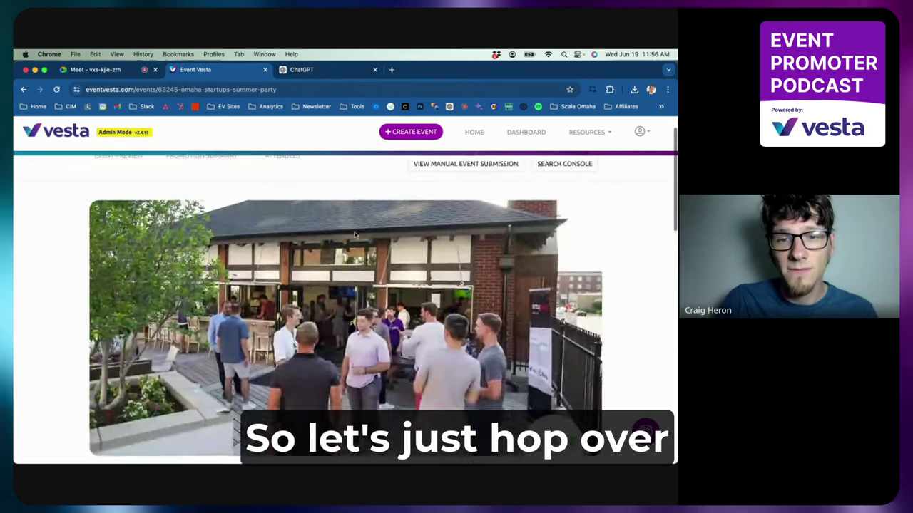
# Switch to ChatGPT and pick GPT-3.5 from the model list for a fresh chat.
pyautogui.click(302, 69)
pyautogui.click(191, 129)
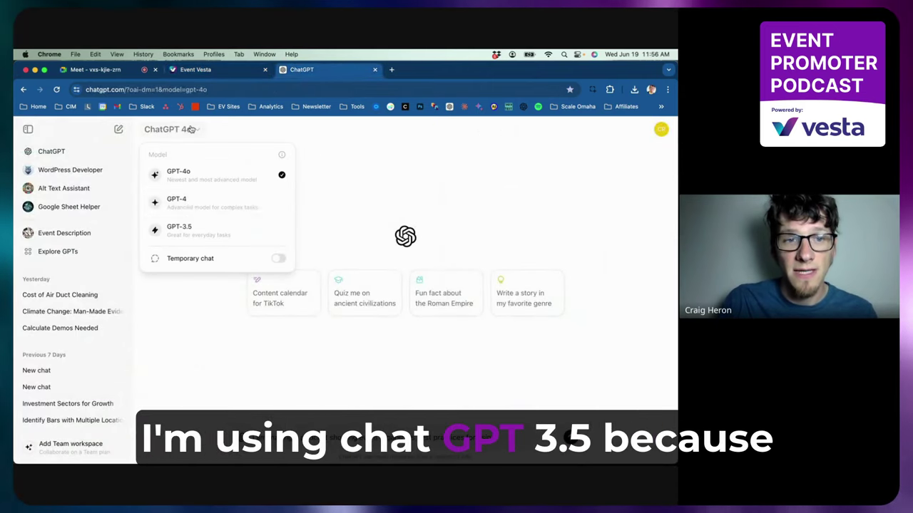
pyautogui.click(178, 230)
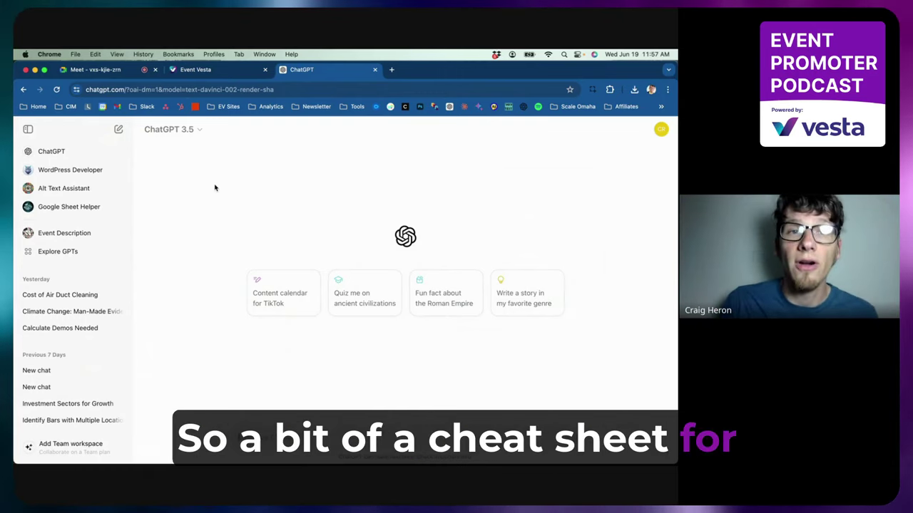
# Copy the 'Omaha Startups Summer Party' title and type the intro sentence ending 'event description.' in ChatGPT.
pyautogui.click(195, 71)
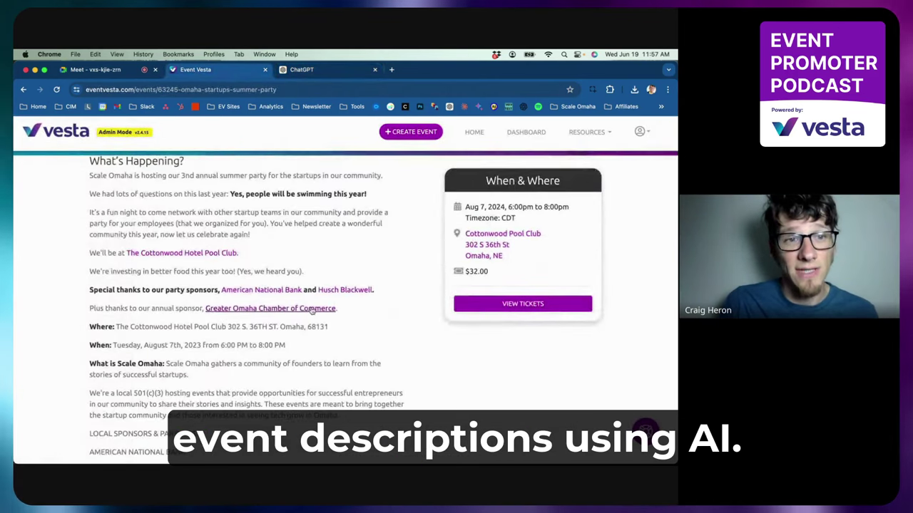
pyautogui.scroll(5, 311, 311)
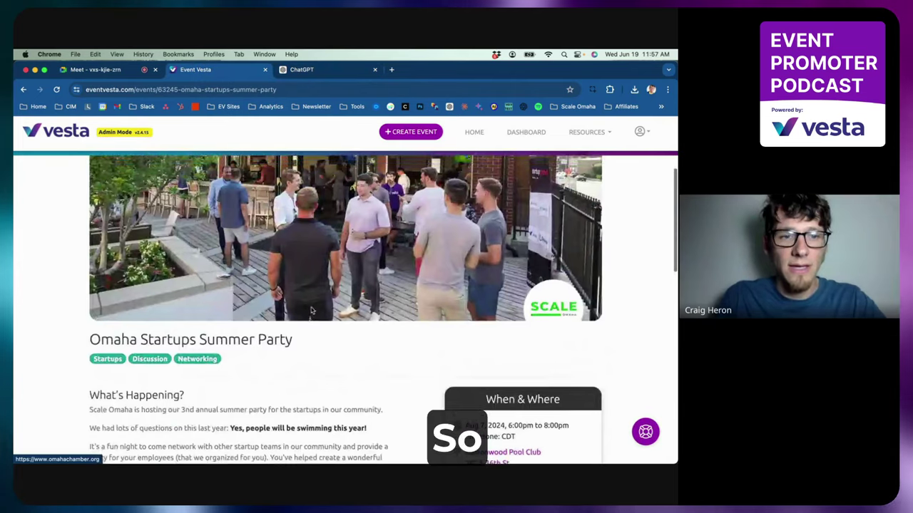
pyautogui.scroll(-3, 254, 222)
pyautogui.tripleClick(255, 221)
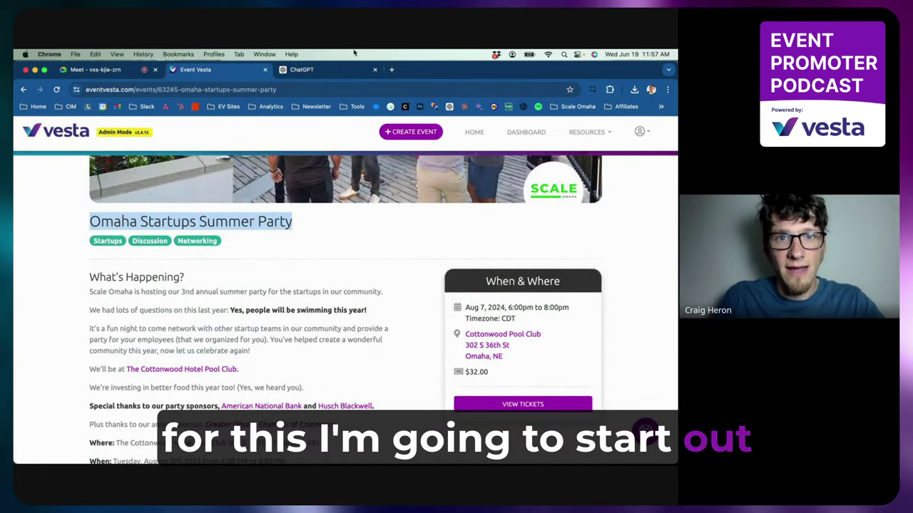
pyautogui.click(338, 69)
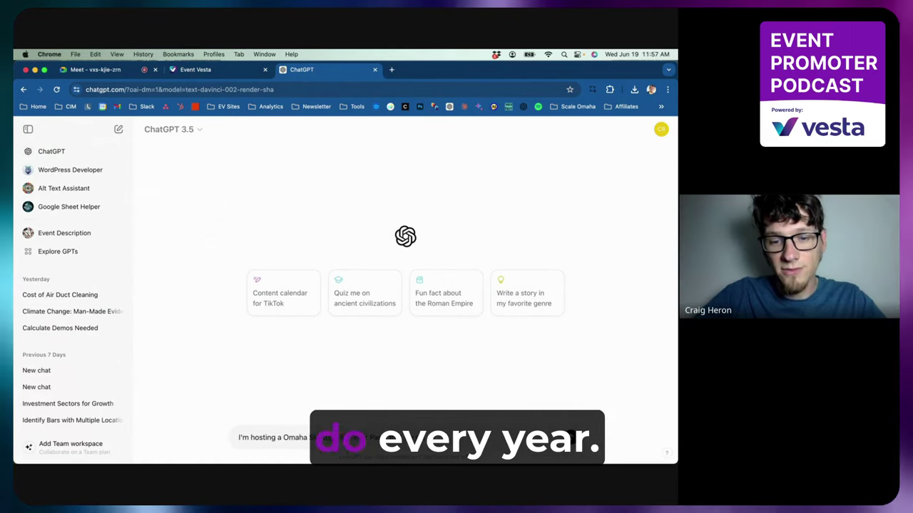
pyautogui.write('event ')
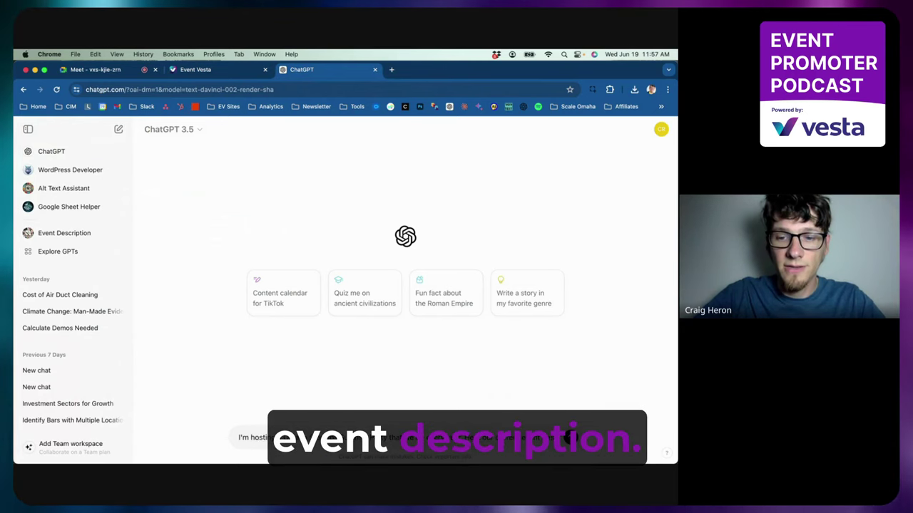
pyautogui.write('description.')
pyautogui.hotkey('shift', 'Return')
pyautogui.hotkey('shift', 'Return')
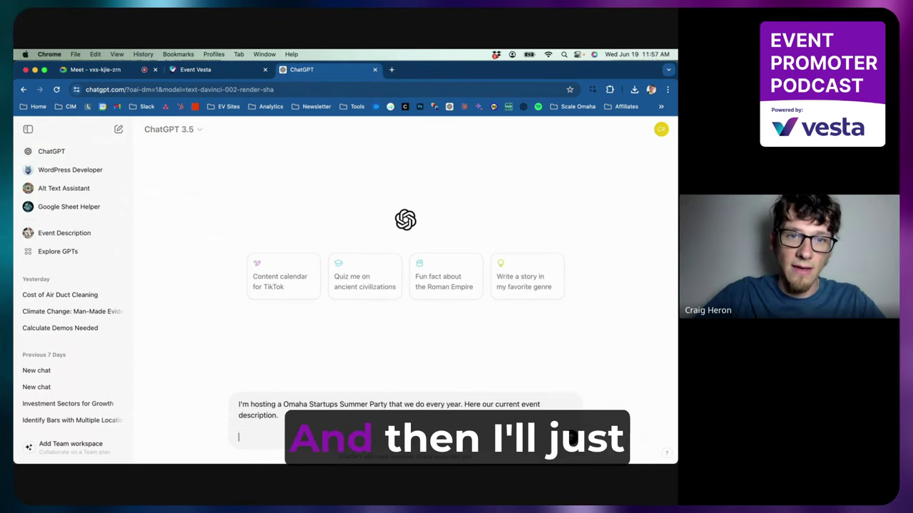
# Copy the description, sponsors through BEESO STUDIO, and When & Where details to $32.00 into the prompt.
pyautogui.click(197, 69)
pyautogui.click(90, 280)
pyautogui.moveTo(90, 280); pyautogui.dragTo(304, 389)
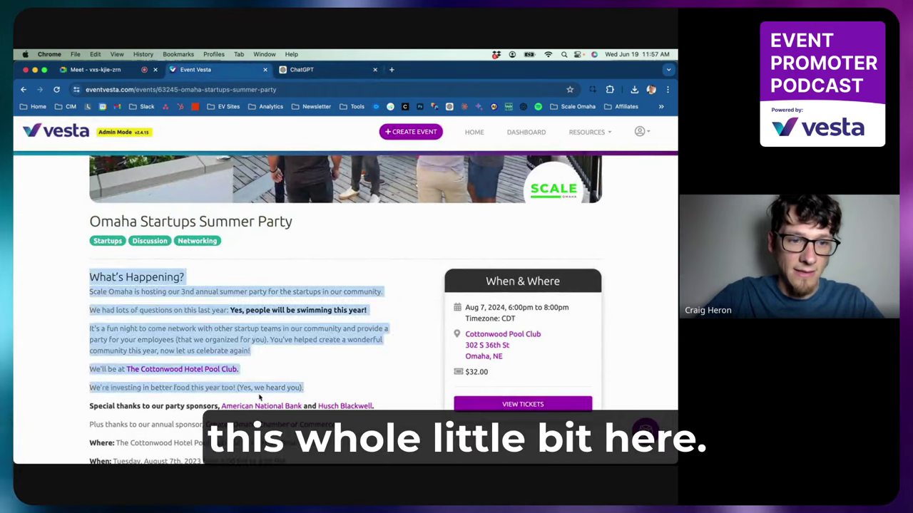
pyautogui.scroll(-5, 243, 385)
pyautogui.moveTo(238, 381); pyautogui.dragTo(204, 353)
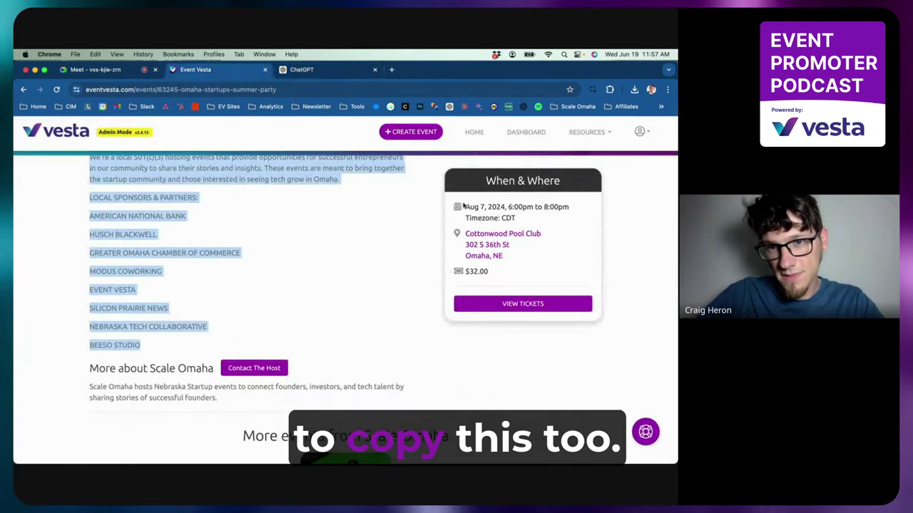
pyautogui.moveTo(476, 175); pyautogui.dragTo(492, 275)
pyautogui.press('super+c')
pyautogui.click(302, 69)
pyautogui.press('super+a')
pyautogui.press('super+v')
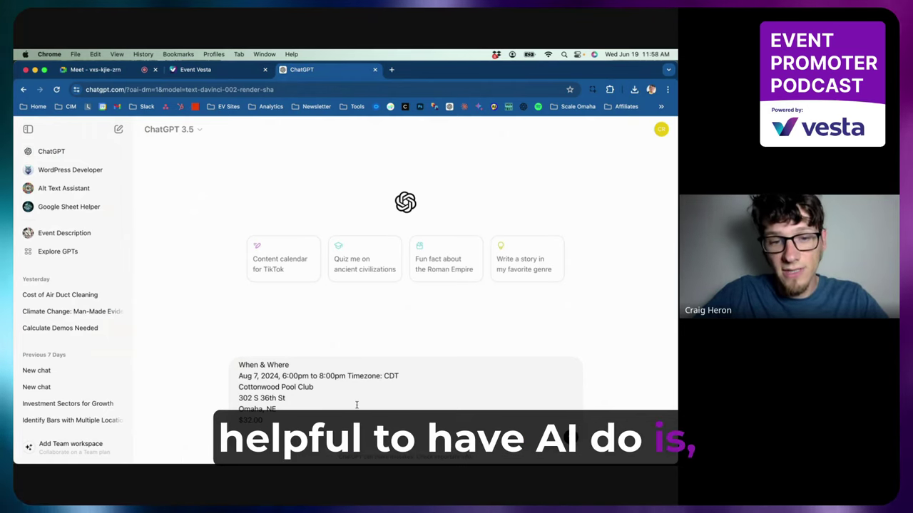
pyautogui.scroll(10, 410, 385)
pyautogui.scroll(2, 337, 386)
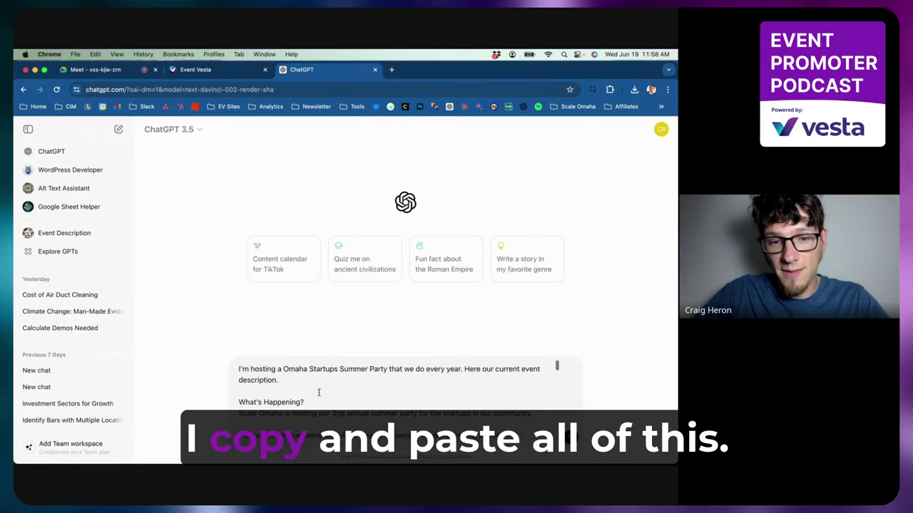
# Add 'Here is the event description :' and start 'Expand this description in a friendly manner…why someone might attend'.
pyautogui.hotkey('shift', 'Return')
pyautogui.hotkey('shift', 'Return')
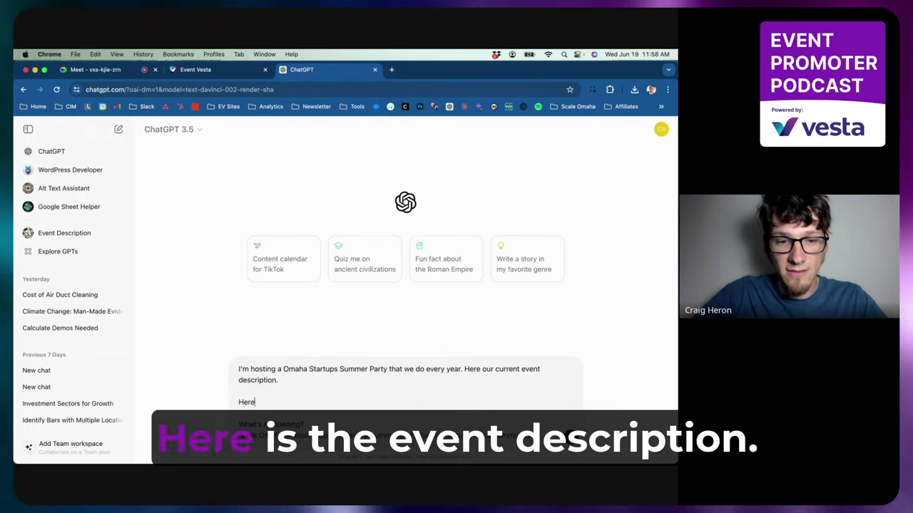
pyautogui.write('Here is the event d')
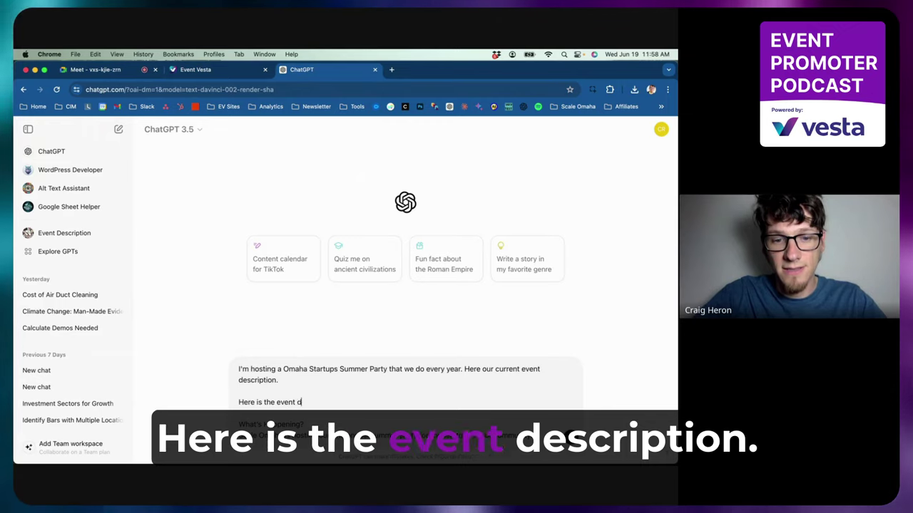
pyautogui.write('escription :')
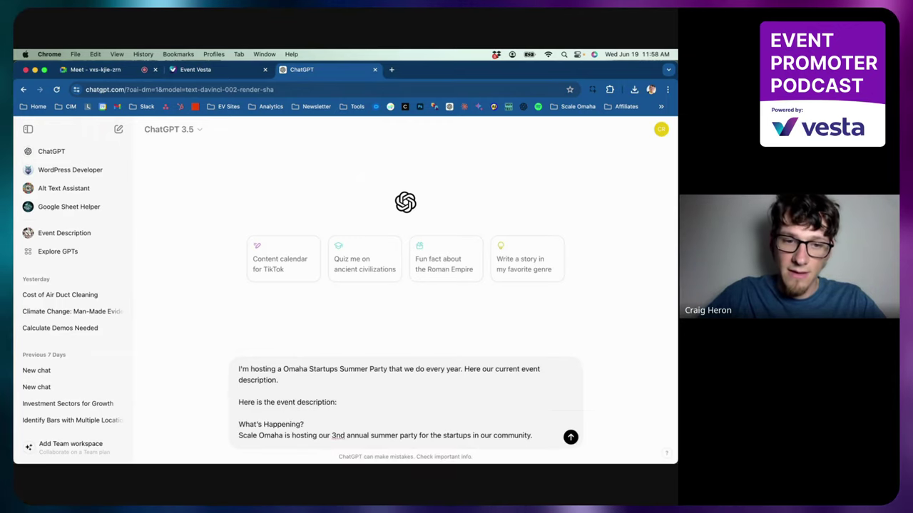
pyautogui.hotkey('shift', 'Return')
pyautogui.hotkey('shift', 'Return')
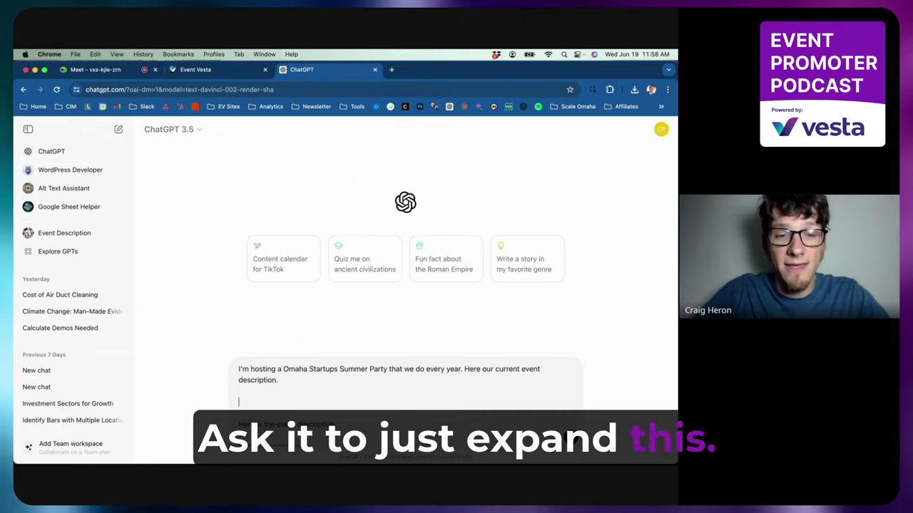
pyautogui.write('Expand this ')
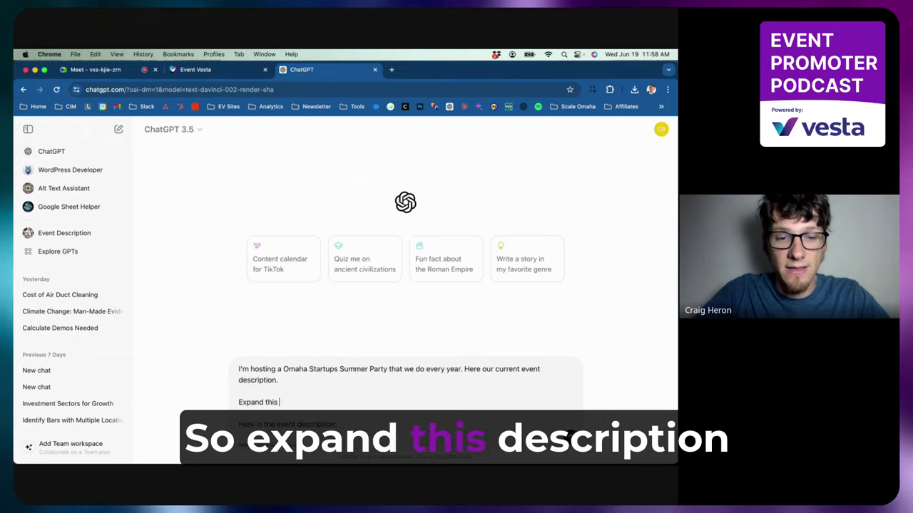
pyautogui.write('description i')
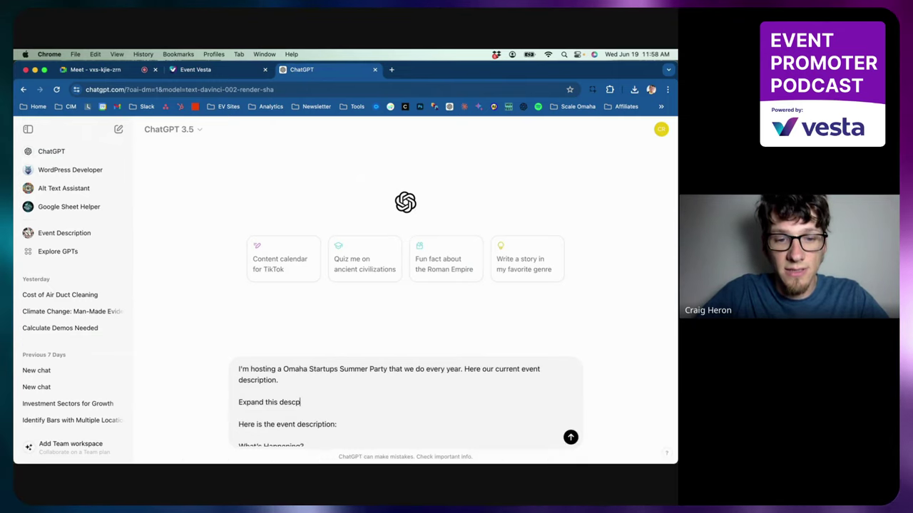
pyautogui.write('n a friendly manner')
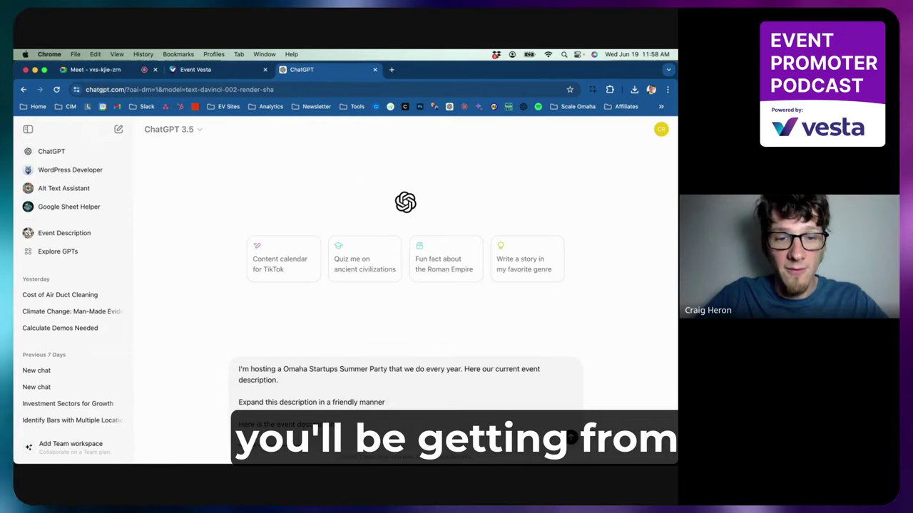
pyautogui.write('that d')
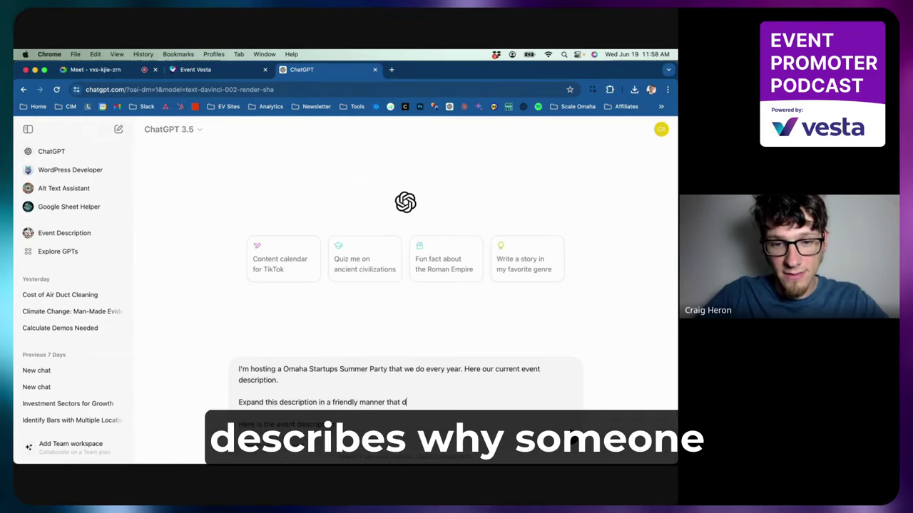
pyautogui.write('escribes why ')
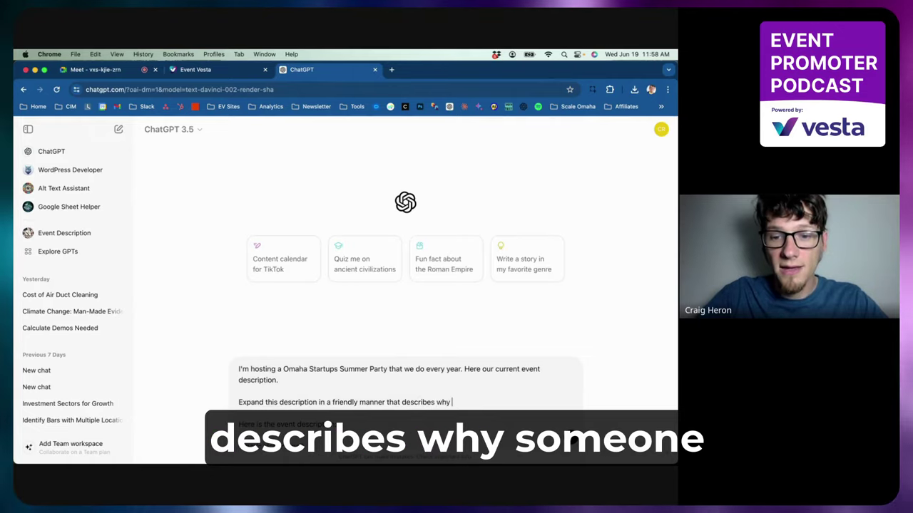
pyautogui.write('someoen ')
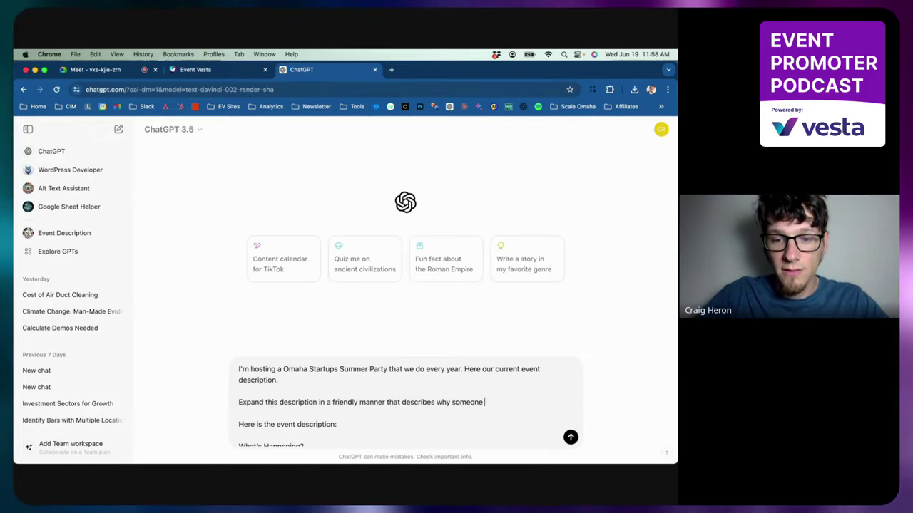
pyautogui.write('might want to')
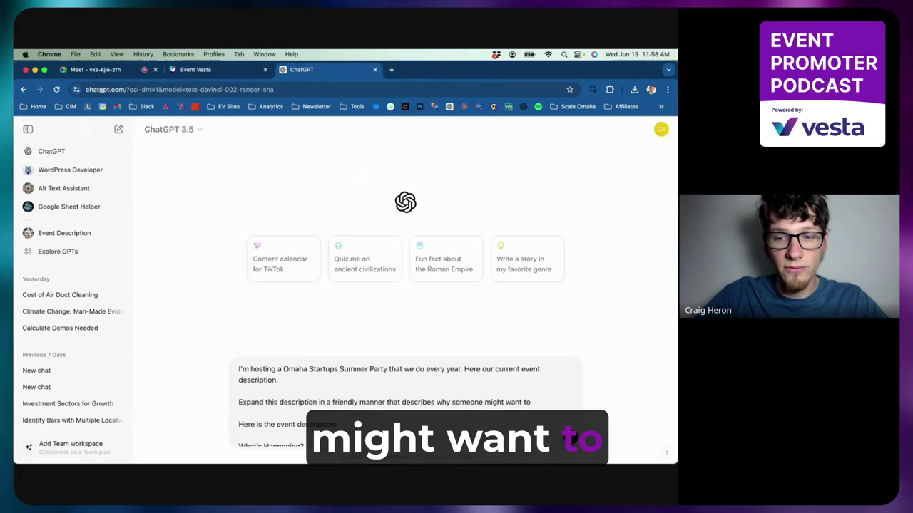
pyautogui.write(' ettend')
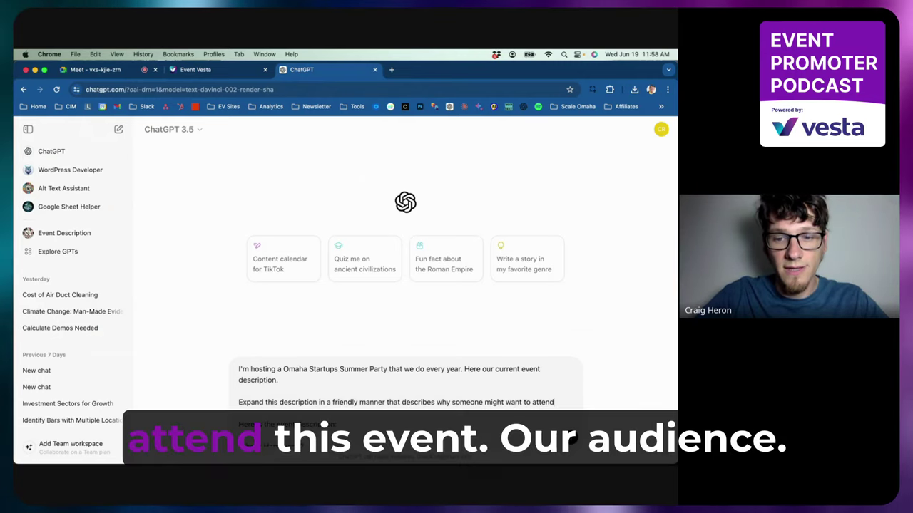
pyautogui.write(' this event. Our audience.')
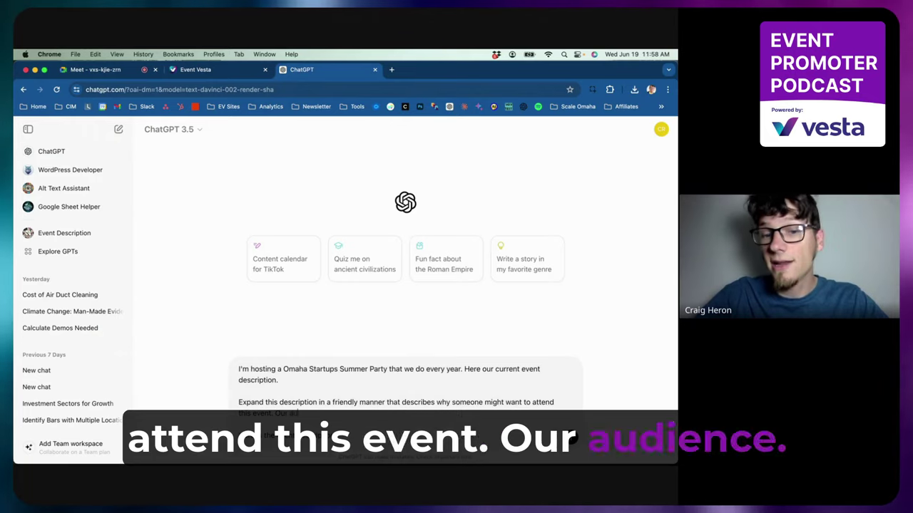
# Write the audience as tech founders, investors and startup job seekers in Omaha and Lincoln, as its own paragraph.
pyautogui.hotkey('shift', 'Return')
pyautogui.hotkey('shift', 'Return')
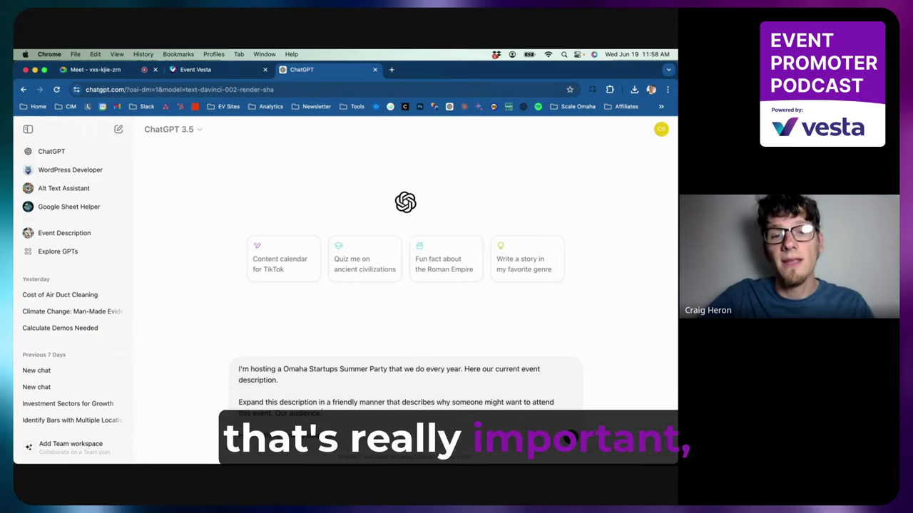
pyautogui.write('Here is the event description')
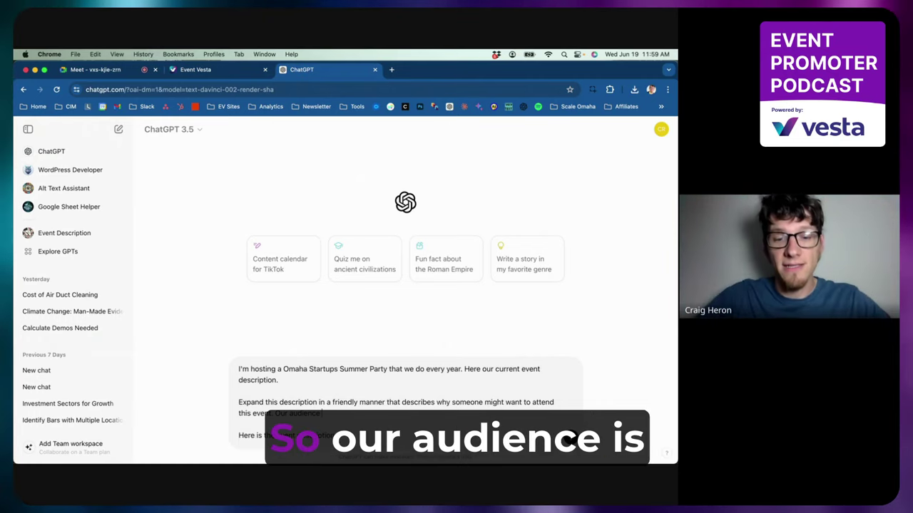
pyautogui.write('is tech')
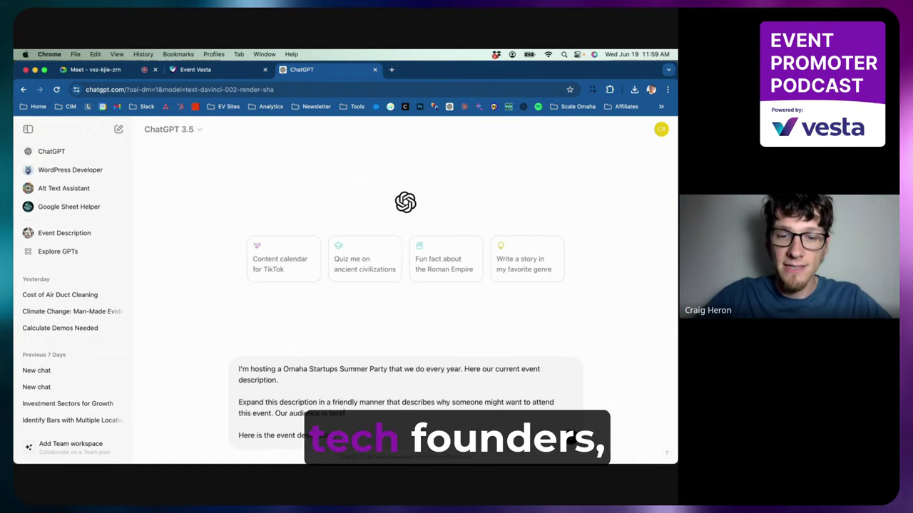
pyautogui.write(' foundres')
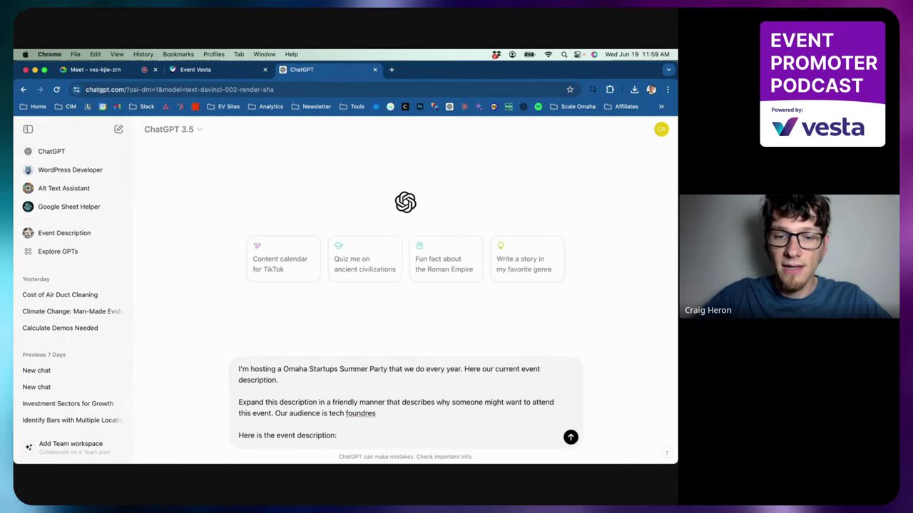
pyautogui.write(' and investors')
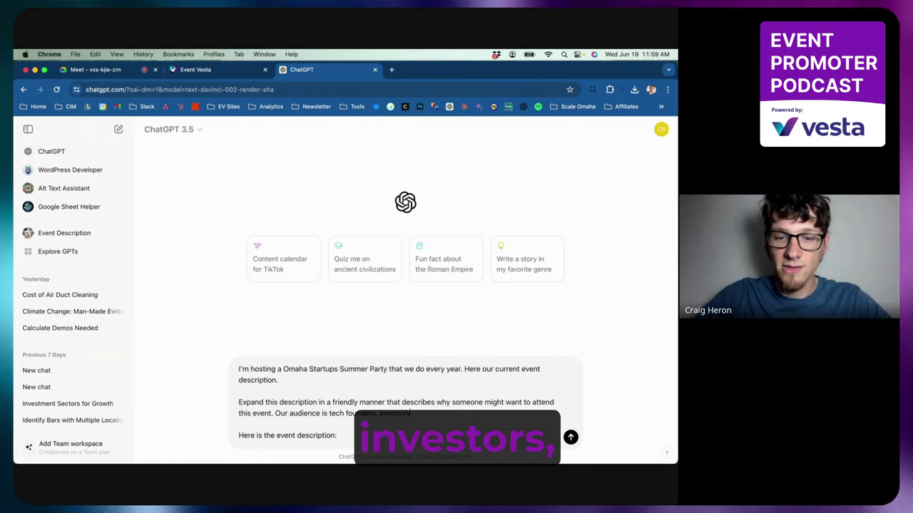
pyautogui.write(', and people who want to')
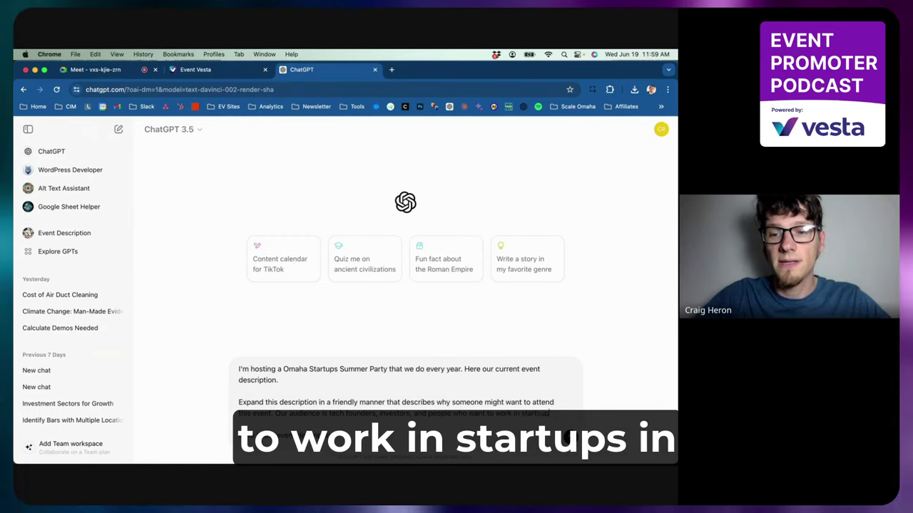
pyautogui.write(' work in startups in Omaha')
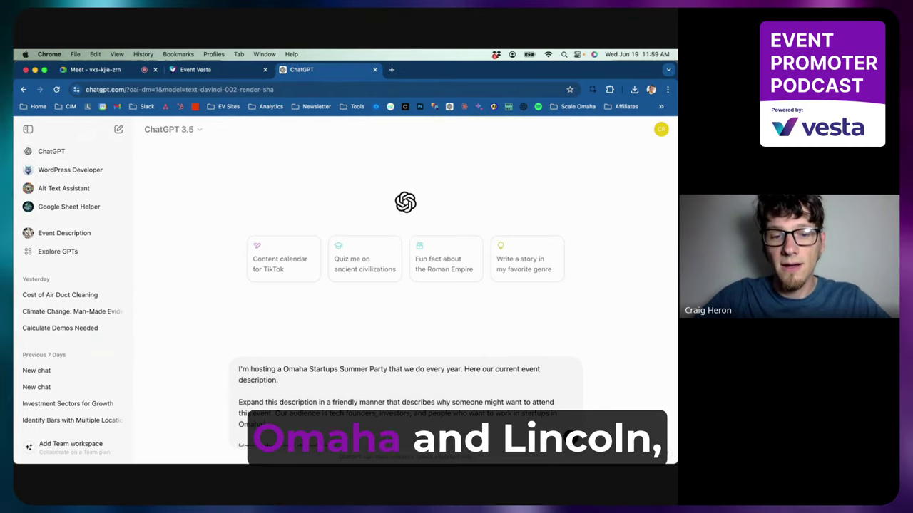
pyautogui.write(' and Lincoln Nebraska.')
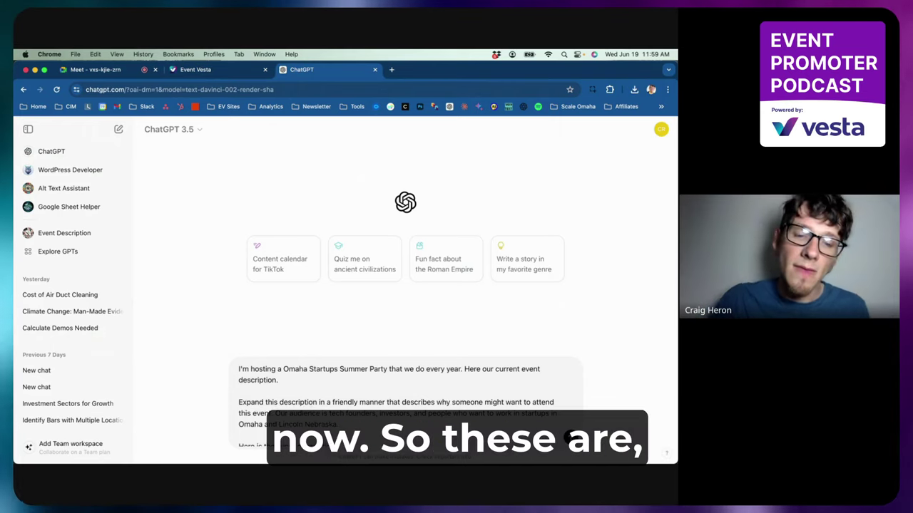
pyautogui.click(274, 413)
pyautogui.hotkey('shift', 'Return')
pyautogui.hotkey('shift', 'Return')
# Review the prompt by highlighting its opening, 'Expand this description' and audience paragraphs.
pyautogui.scroll(-2, 346, 374)
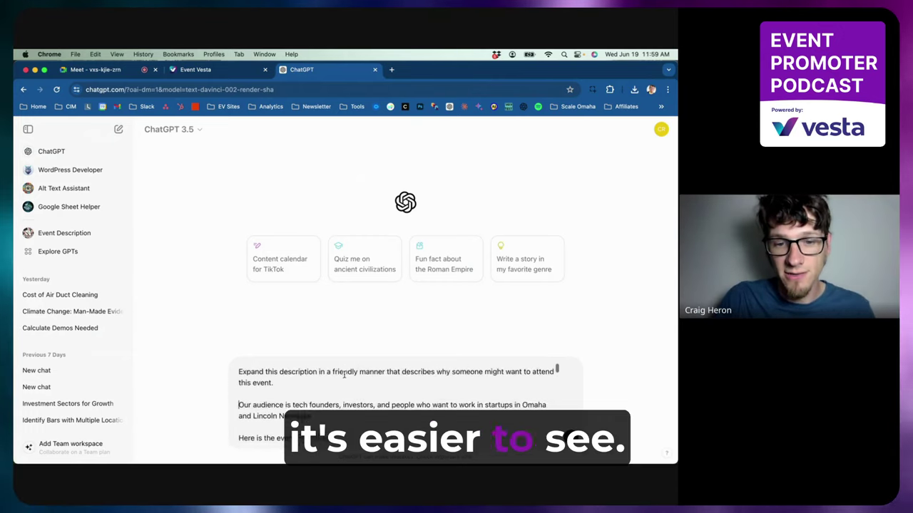
pyautogui.scroll(2, 344, 374)
pyautogui.scroll(-1, 344, 374)
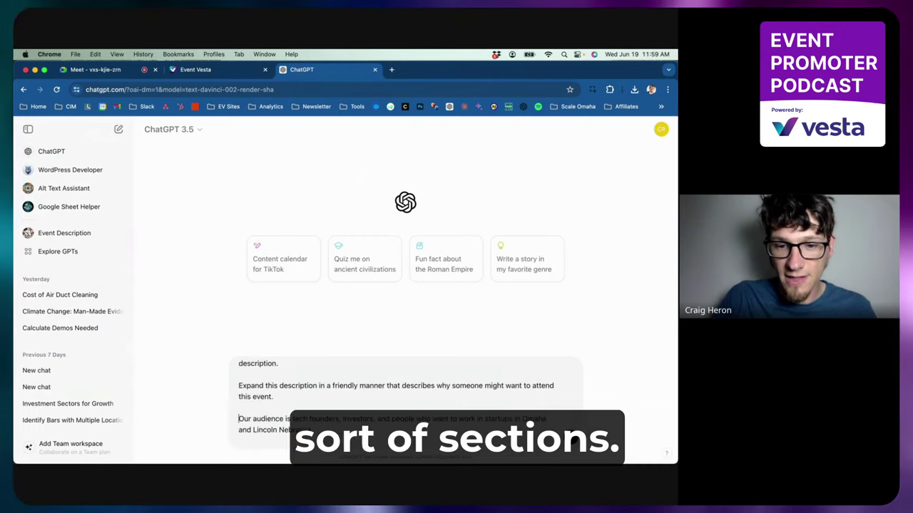
pyautogui.scroll(2, 267, 385)
pyautogui.tripleClick(278, 380)
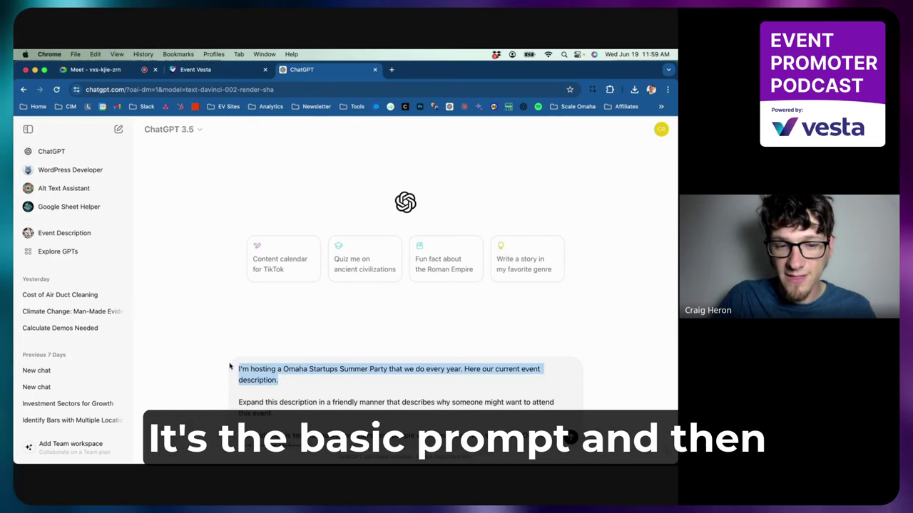
pyautogui.tripleClick(240, 403)
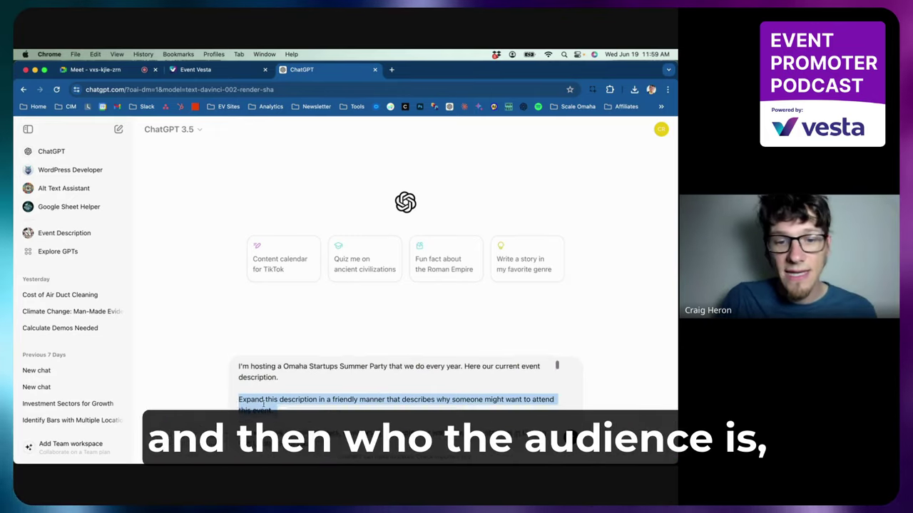
pyautogui.scroll(-1, 330, 413)
pyautogui.tripleClick(239, 407)
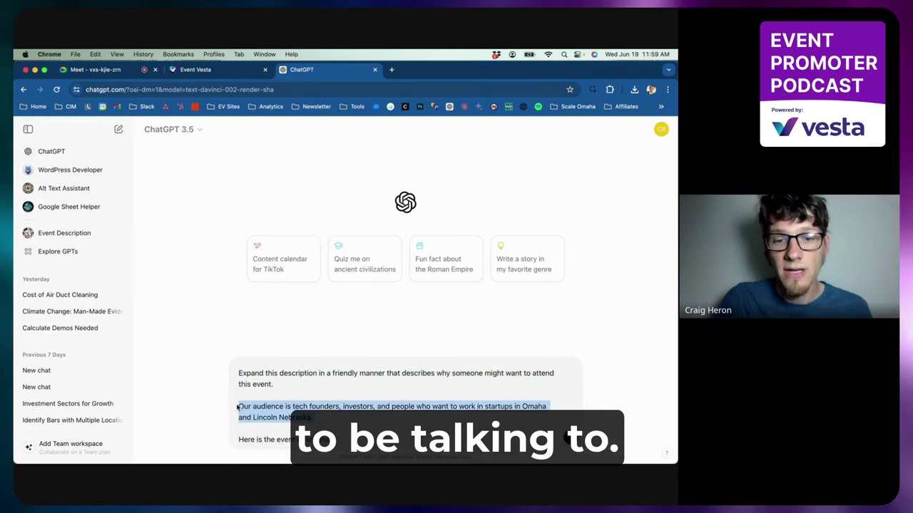
# Append 'Ask me 2-3 clarifying questions that will help you answer this prompt better and more completely.'.
pyautogui.click(237, 407)
pyautogui.scroll(-1, 557, 367)
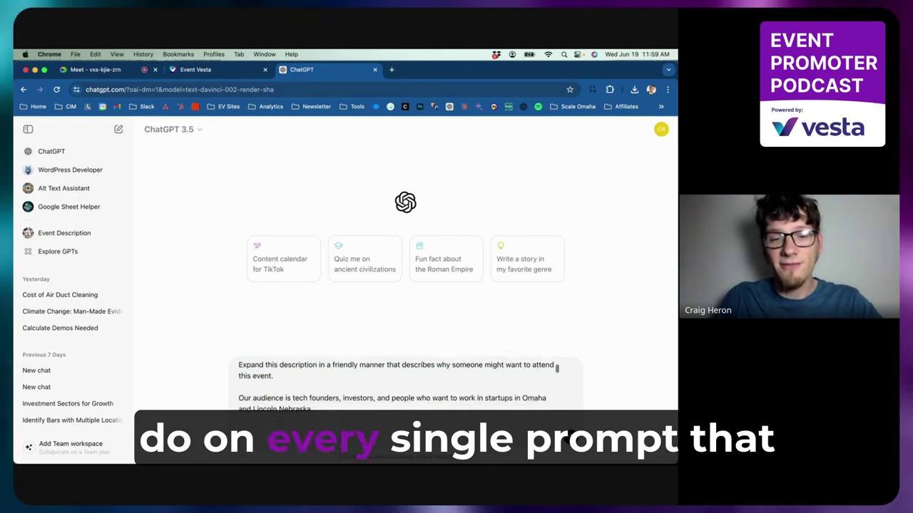
pyautogui.scroll(-2, 557, 367)
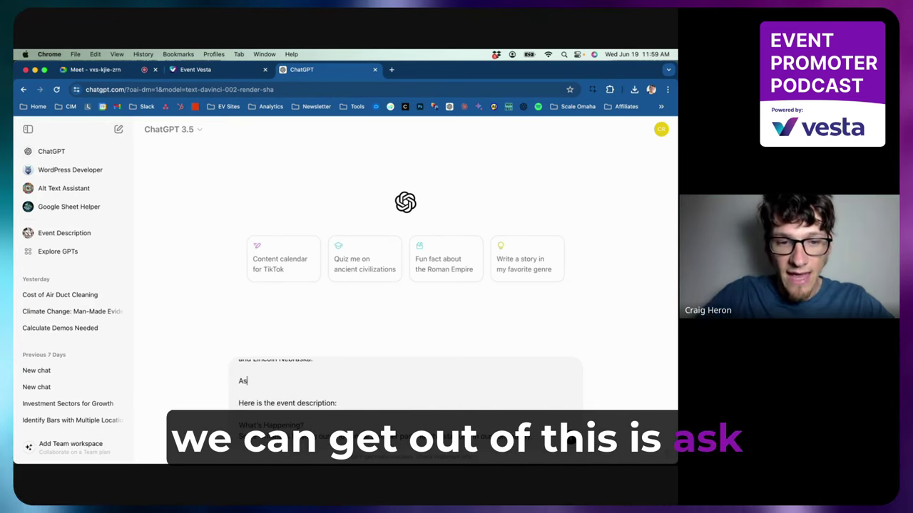
pyautogui.write('k me 2-')
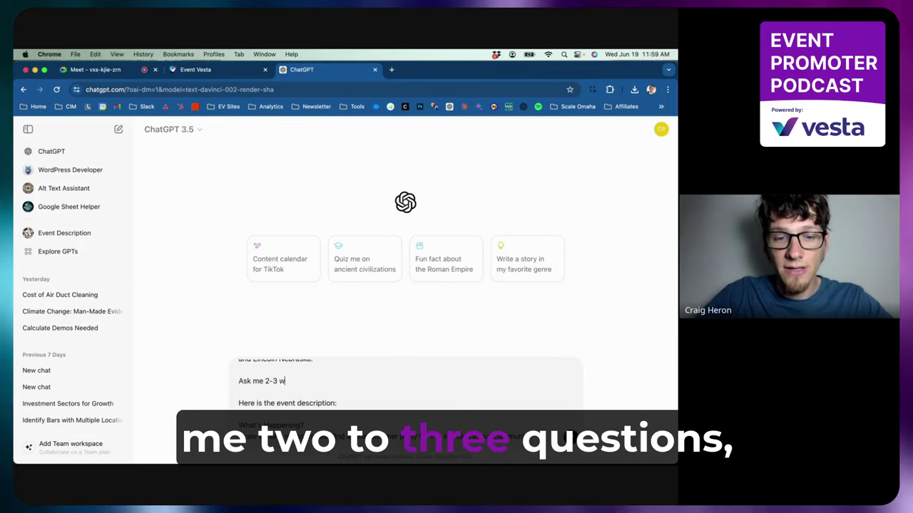
pyautogui.write('3 questions')
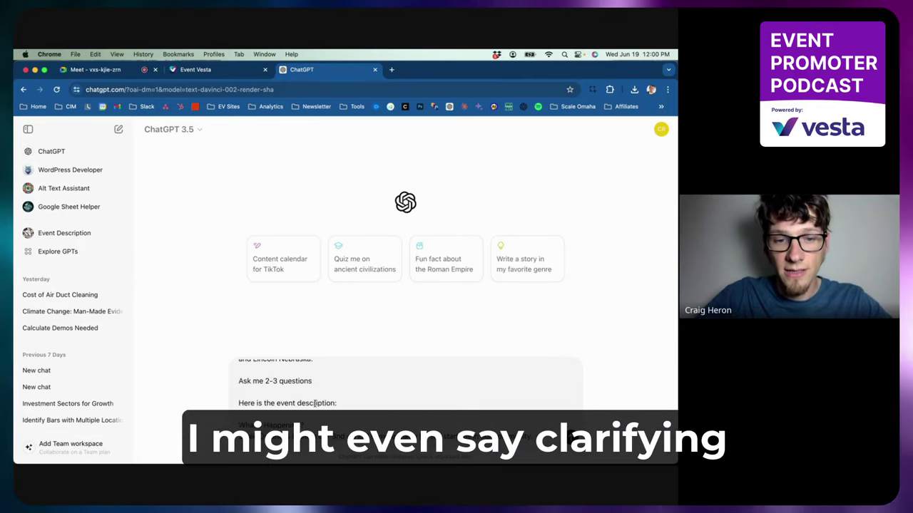
pyautogui.click(277, 380)
pyautogui.write('clar ')
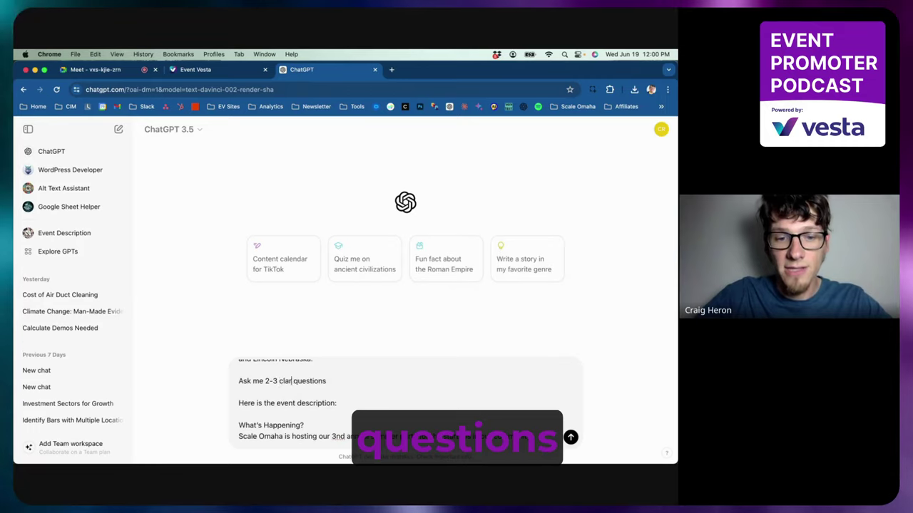
pyautogui.write('ifying')
pyautogui.click(328, 380)
pyautogui.write('that will ')
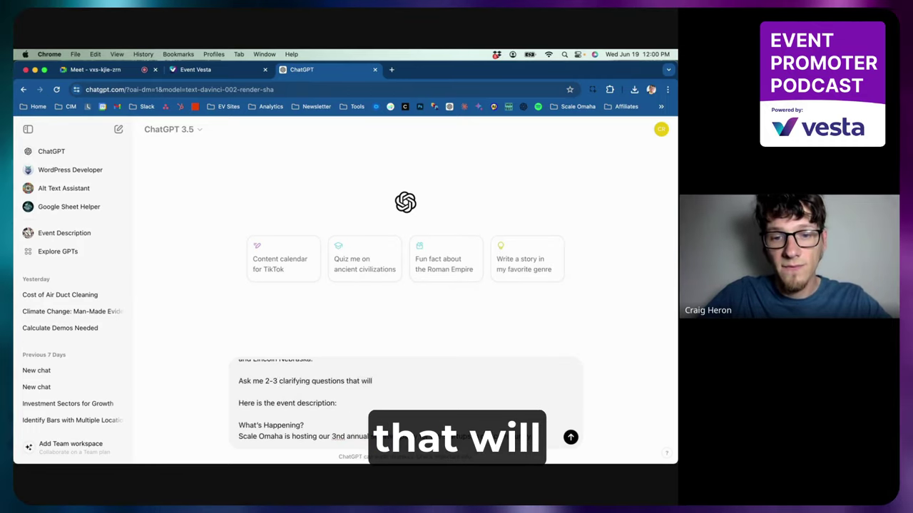
pyautogui.write('help you ans')
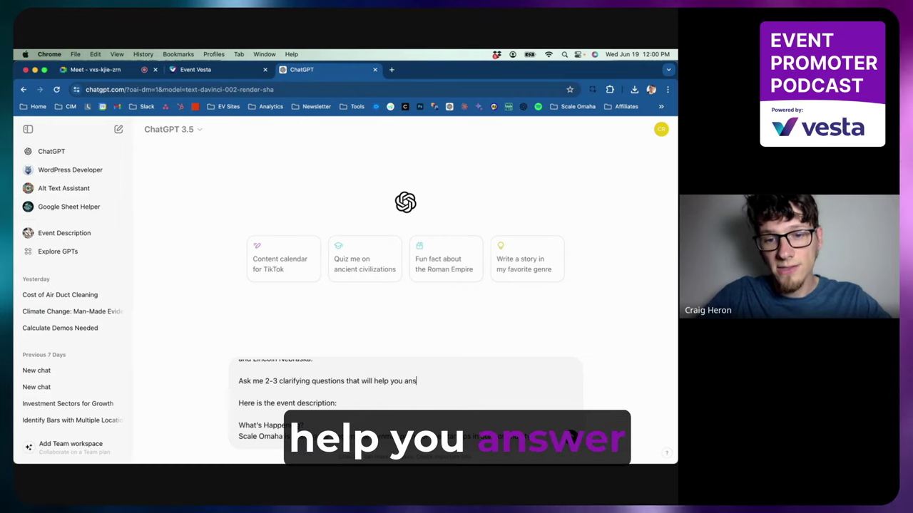
pyautogui.write('wer th')
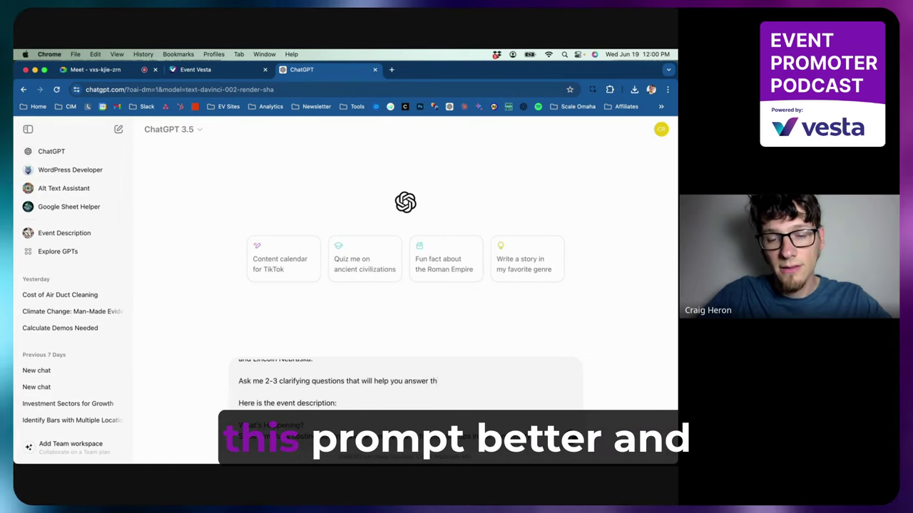
pyautogui.write('is prompt better a')
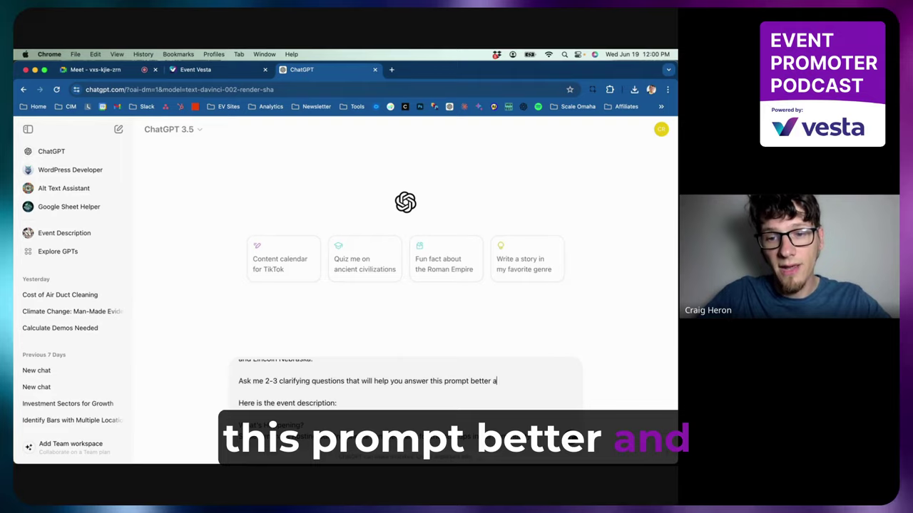
pyautogui.write('nd more comp')
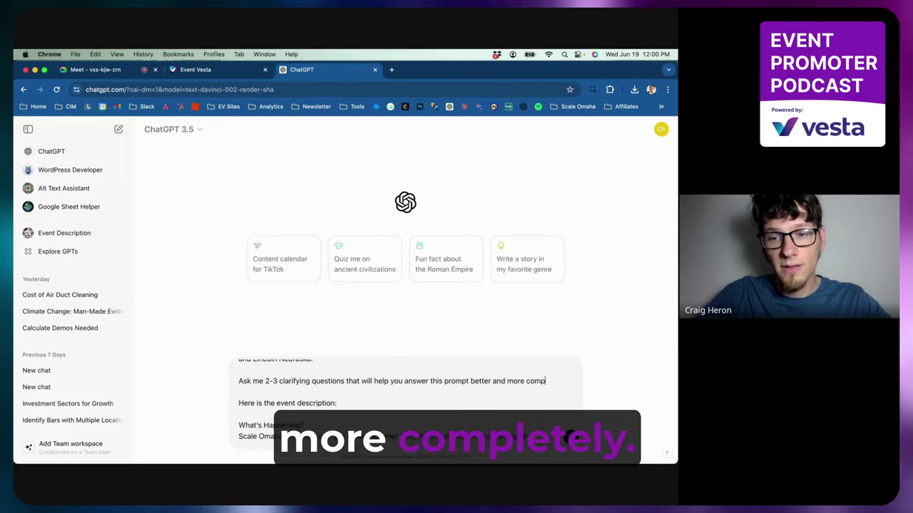
pyautogui.write('letely.')
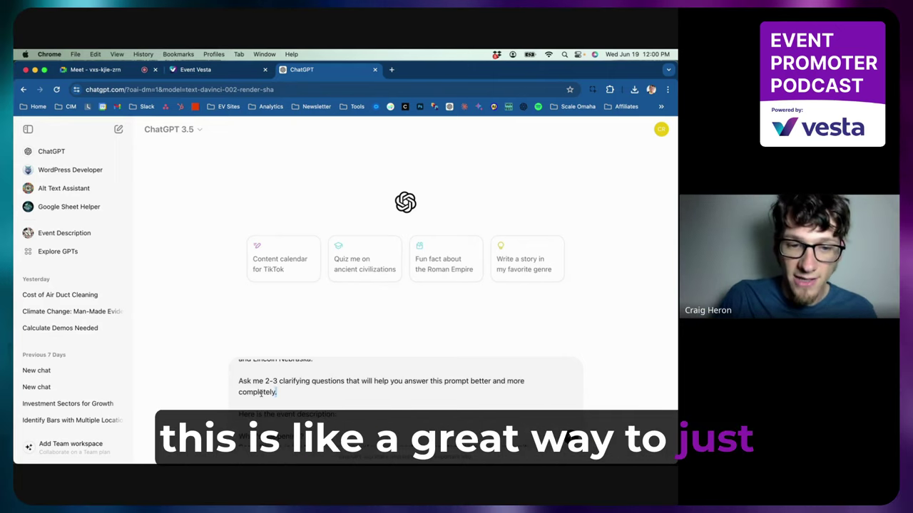
pyautogui.moveTo(278, 392)
pyautogui.mouseDown()
pyautogui.moveTo(239, 391)
pyautogui.moveTo(284, 392)
pyautogui.mouseUp()
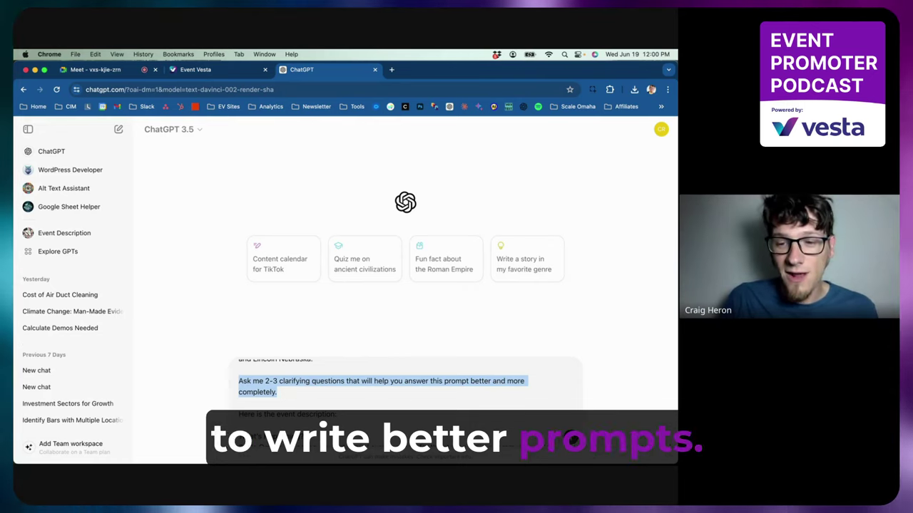
pyautogui.click(574, 441)
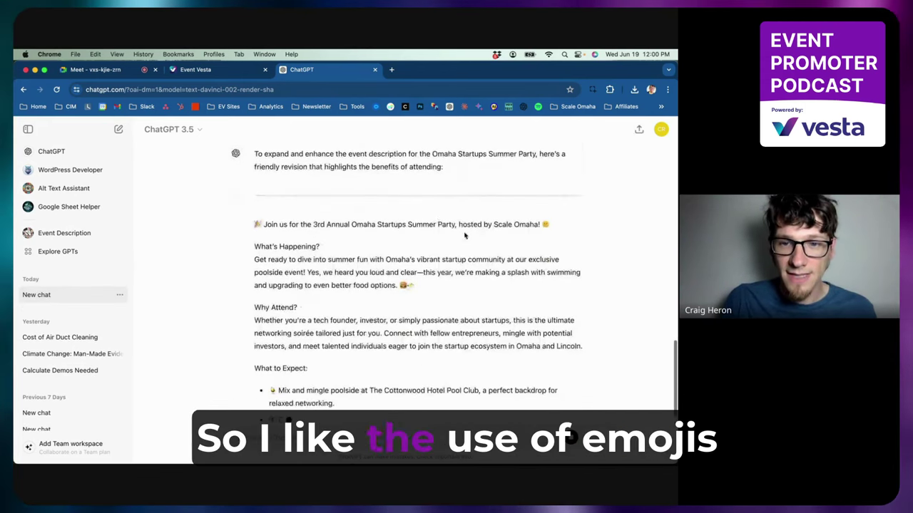
pyautogui.scroll(3, 351, 218)
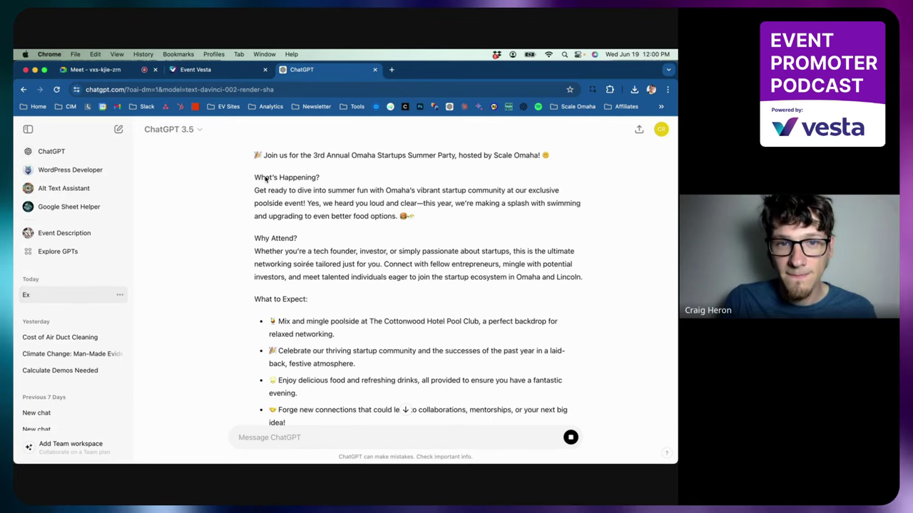
pyautogui.moveTo(254, 155); pyautogui.dragTo(429, 157)
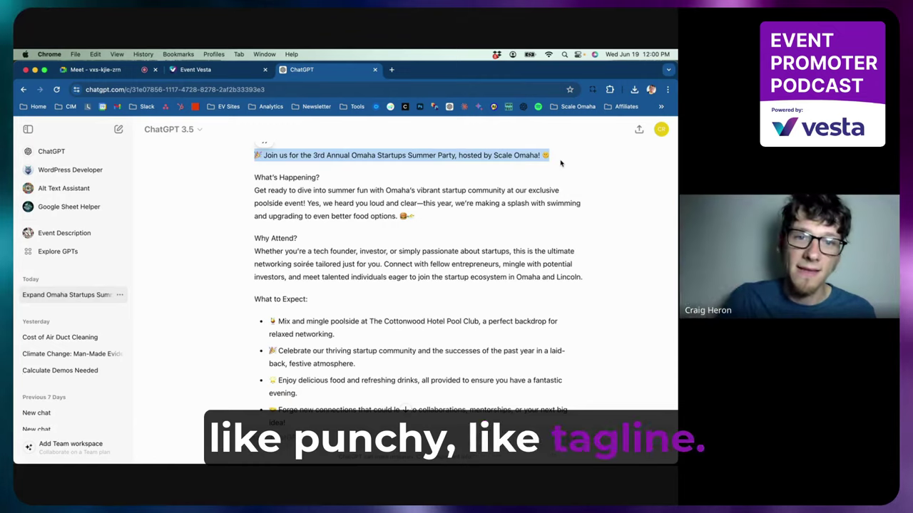
pyautogui.click(255, 187)
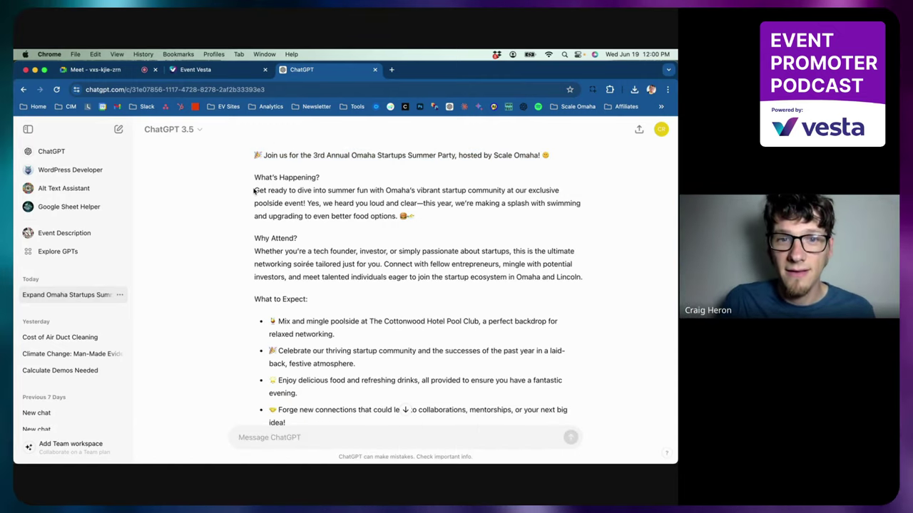
pyautogui.moveTo(255, 187); pyautogui.dragTo(428, 218)
pyautogui.click(429, 219)
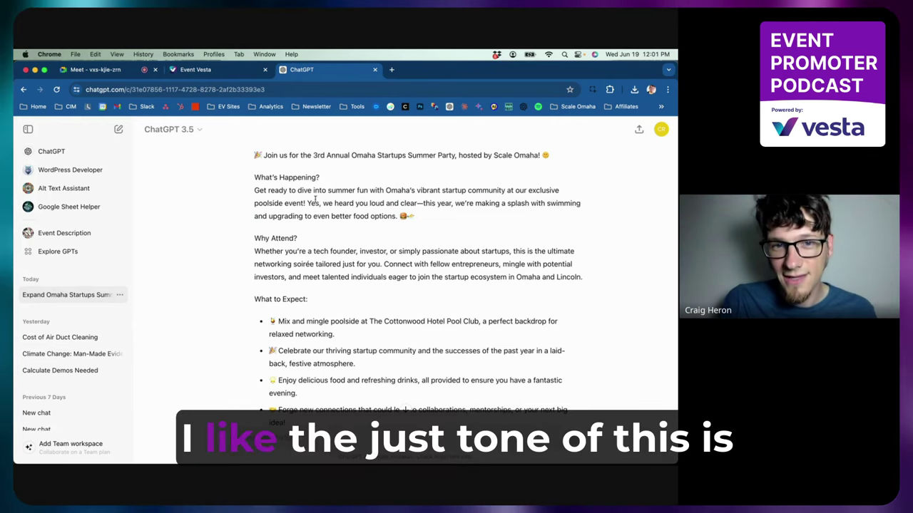
pyautogui.moveTo(307, 203); pyautogui.dragTo(466, 214)
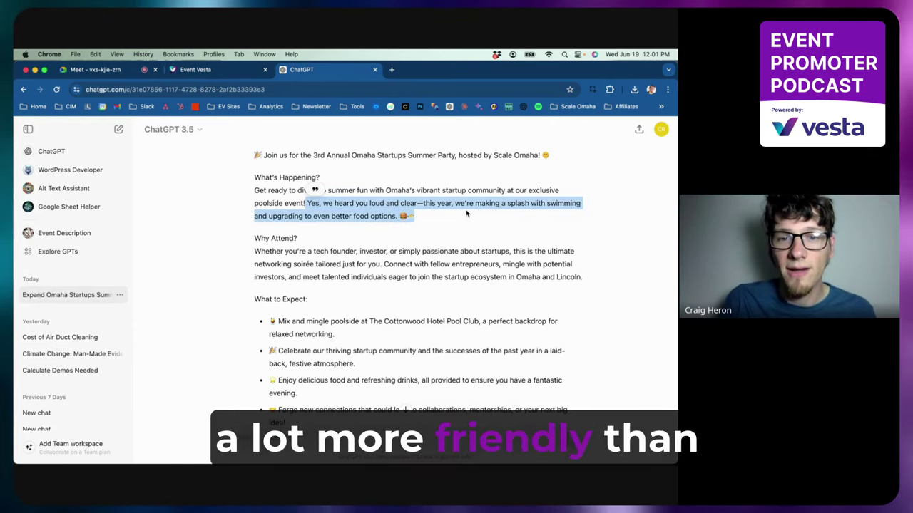
pyautogui.click(292, 214)
pyautogui.moveTo(269, 215); pyautogui.dragTo(417, 218)
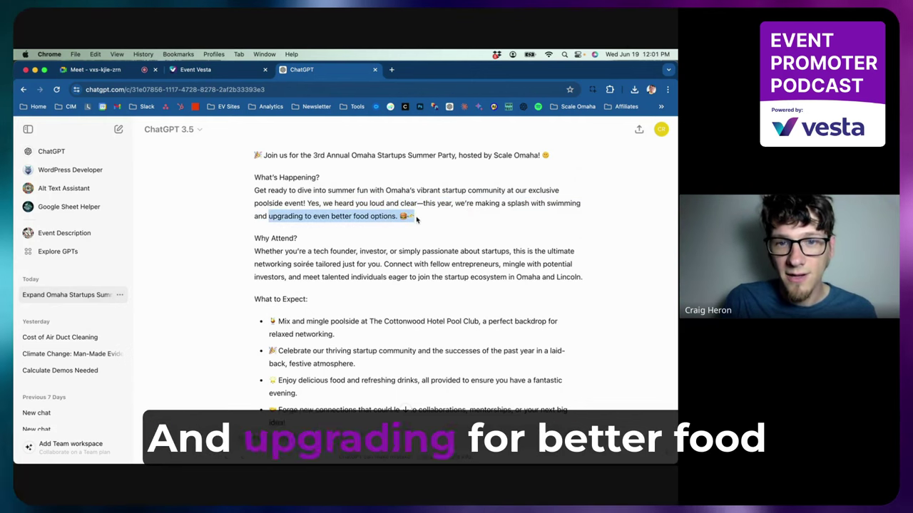
pyautogui.click(417, 219)
pyautogui.scroll(-3, 225, 219)
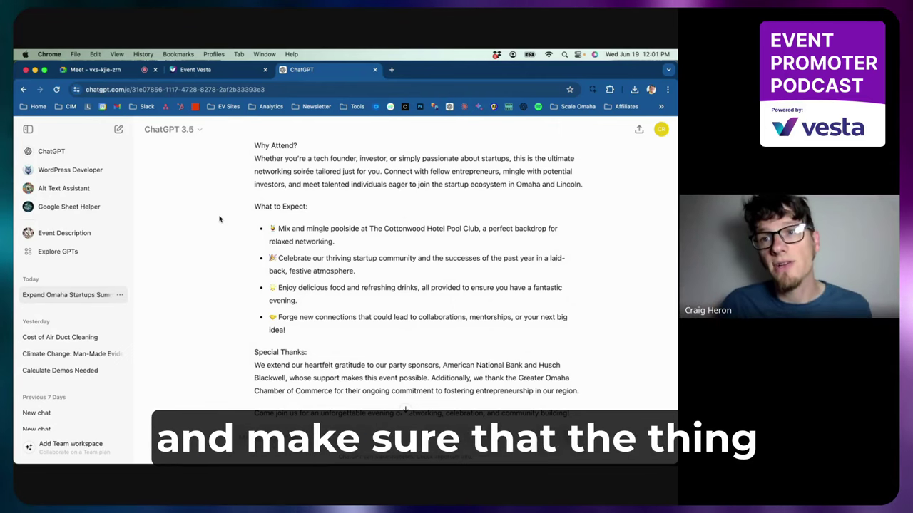
pyautogui.scroll(1, 219, 219)
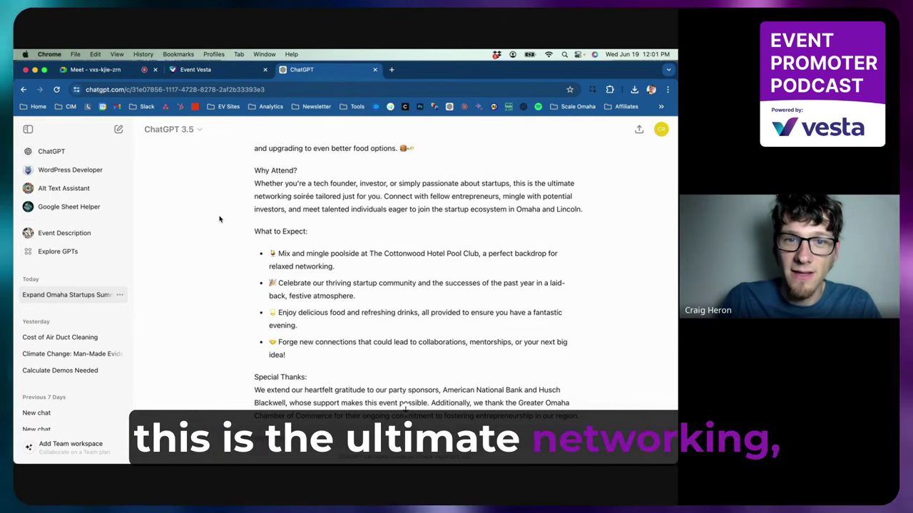
pyautogui.moveTo(294, 196); pyautogui.dragTo(318, 197)
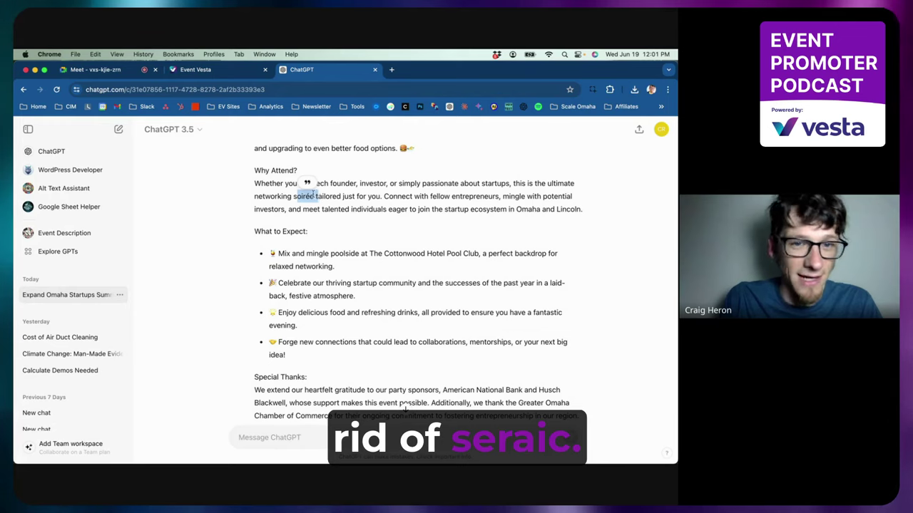
pyautogui.click(301, 197)
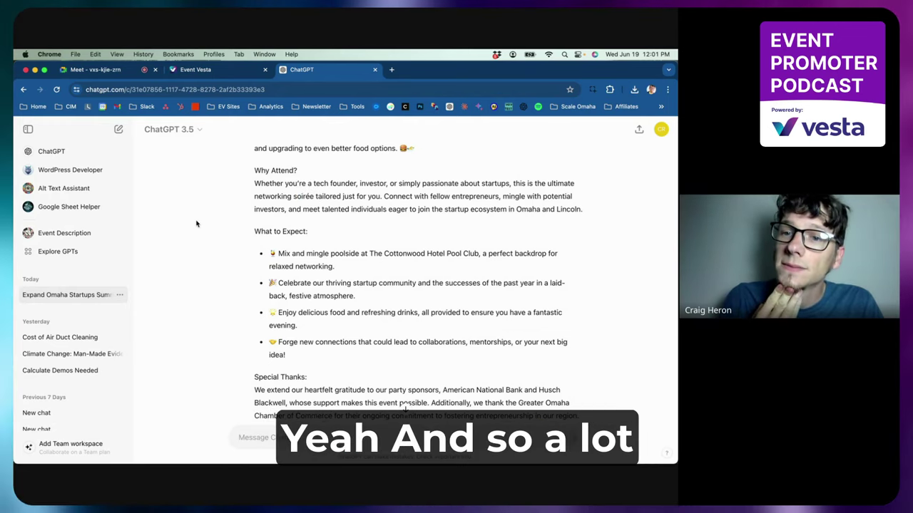
pyautogui.scroll(-1, 196, 224)
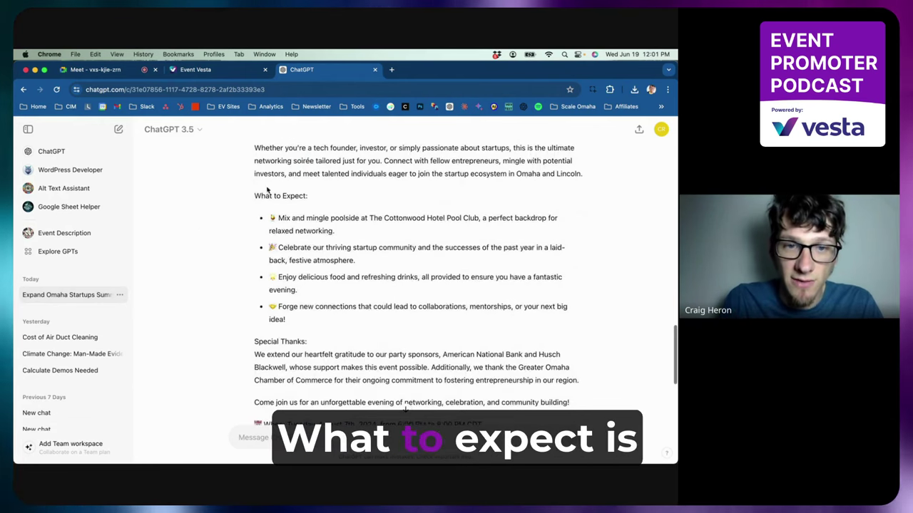
pyautogui.moveTo(256, 193); pyautogui.dragTo(335, 346)
pyautogui.click(171, 326)
pyautogui.scroll(-5, 170, 325)
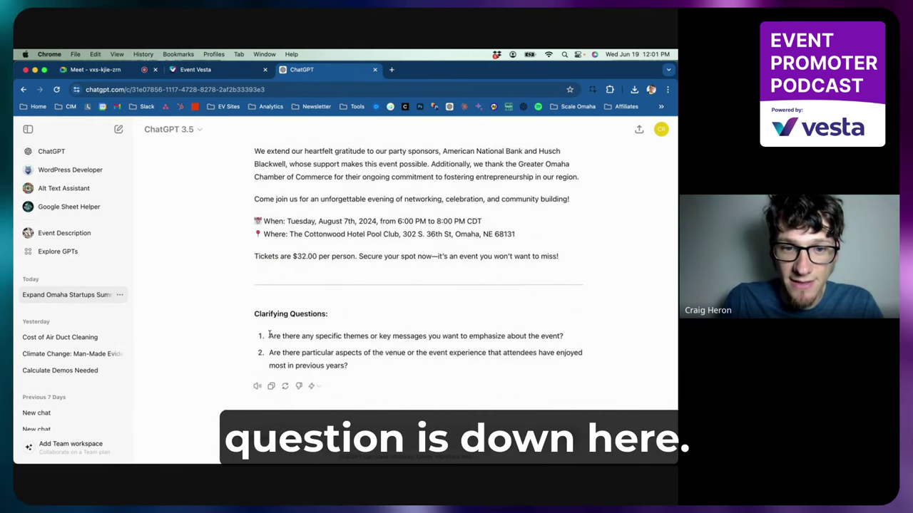
pyautogui.moveTo(270, 335); pyautogui.dragTo(563, 337)
pyautogui.click(392, 337)
pyautogui.click(423, 352)
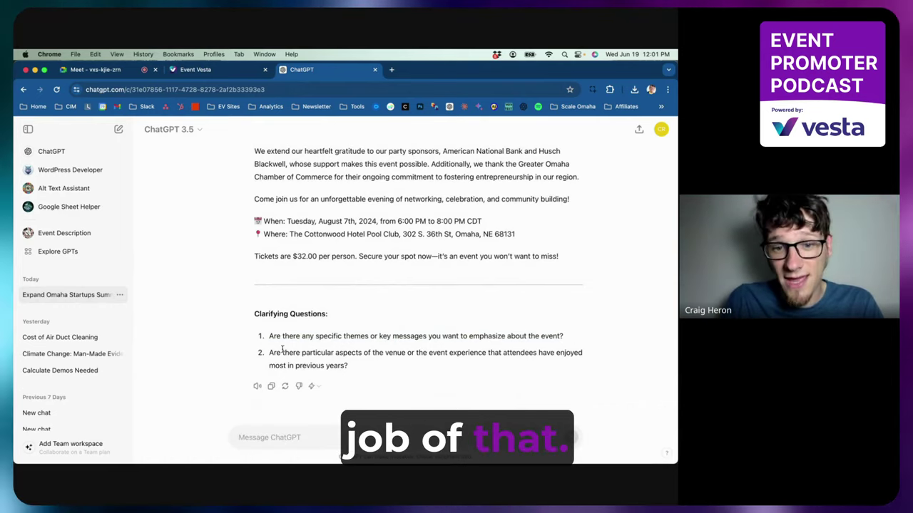
pyautogui.moveTo(270, 352); pyautogui.dragTo(423, 352)
pyautogui.click(417, 352)
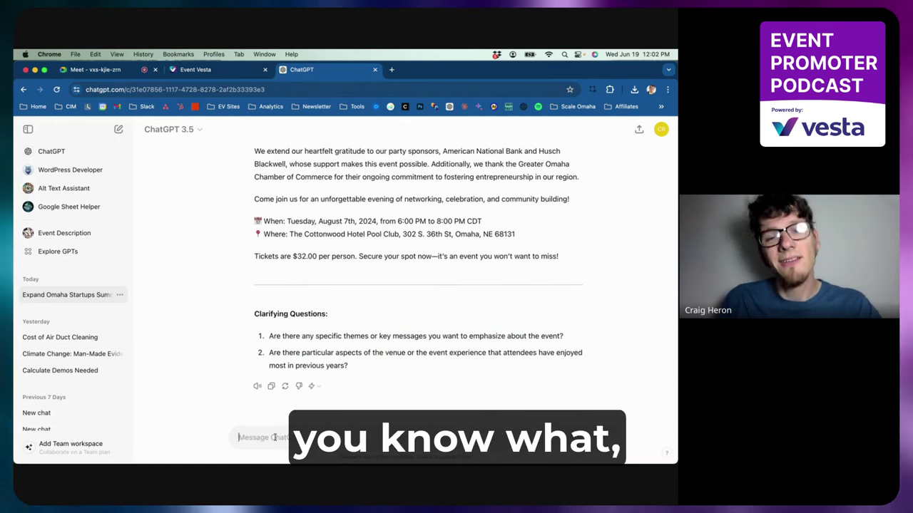
# Send 'Can you rewrite this as more formal for a business publication?' and read through the formal reply.
pyautogui.scroll(1, 313, 298)
pyautogui.scroll(5, 312, 298)
pyautogui.scroll(-5, 313, 298)
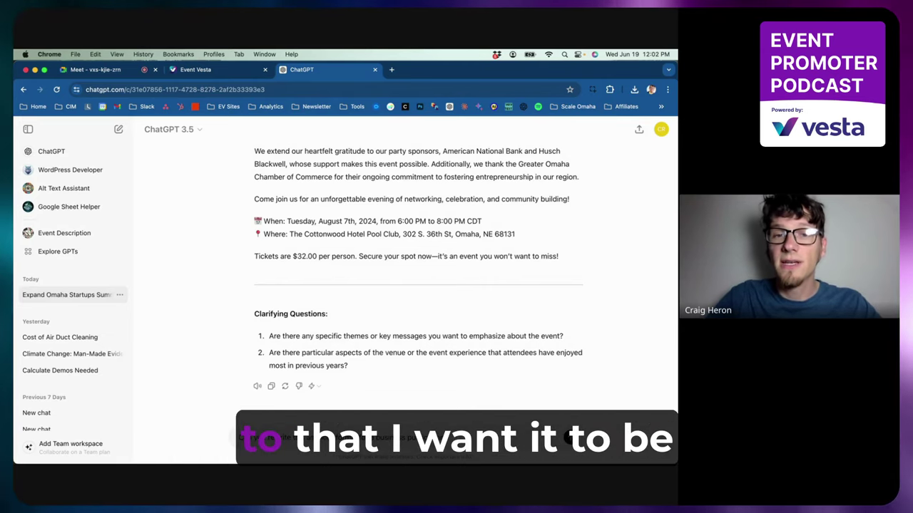
pyautogui.press('Return')
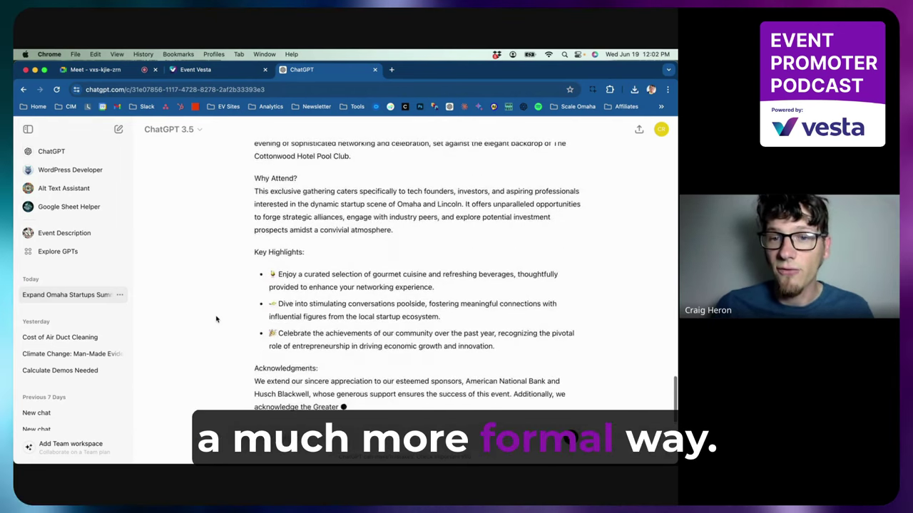
pyautogui.scroll(5, 216, 319)
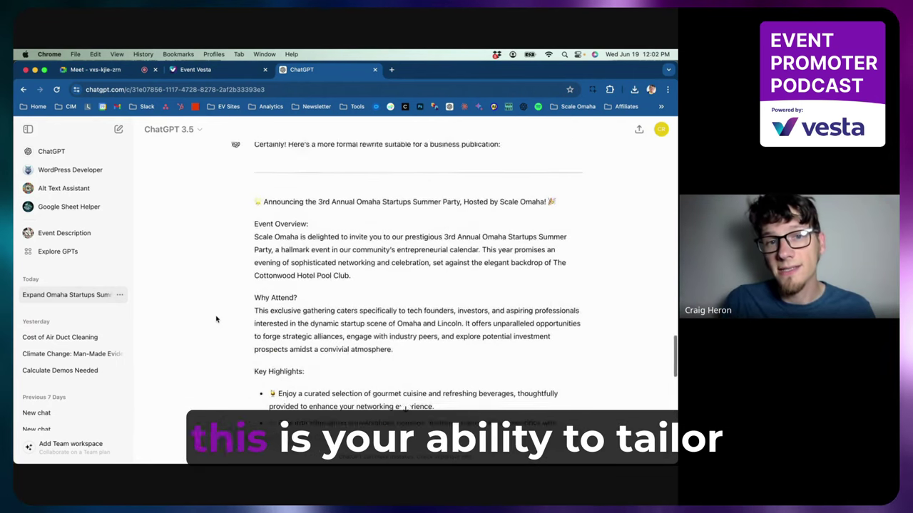
pyautogui.scroll(3, 216, 318)
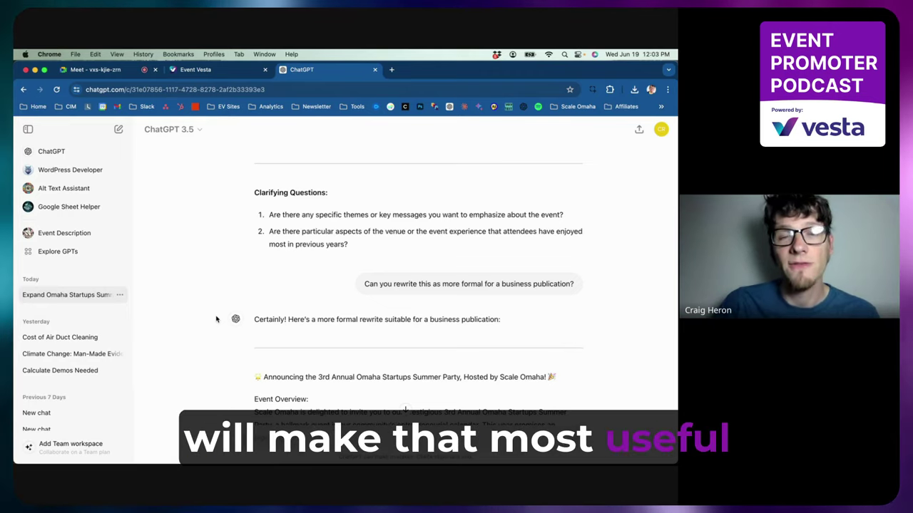
pyautogui.scroll(-10, 216, 319)
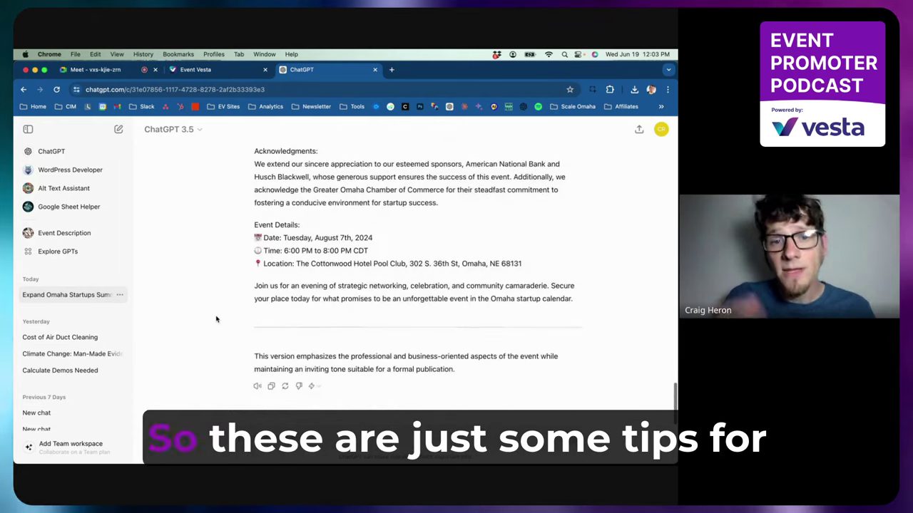
pyautogui.scroll(20, 216, 319)
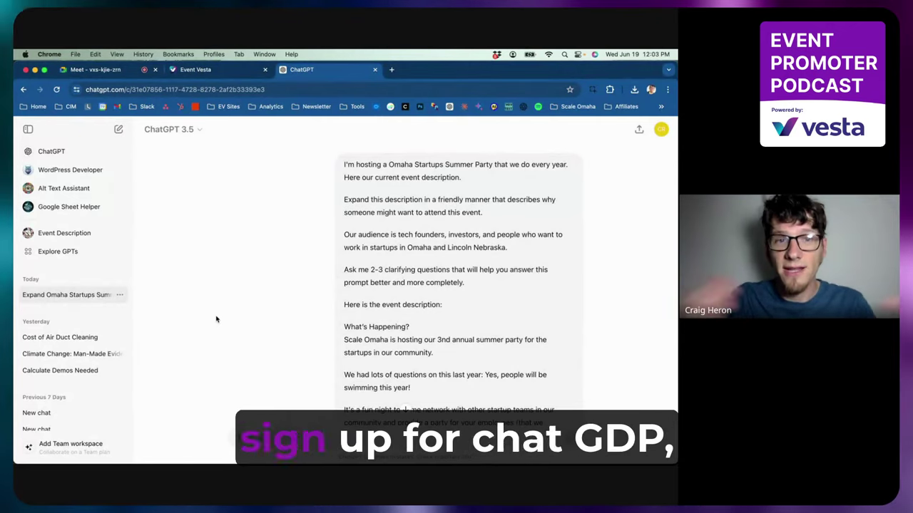
# Open chatgpt.com in a new browser tab and set the chat model to GPT-3.5.
pyautogui.press('super+t')
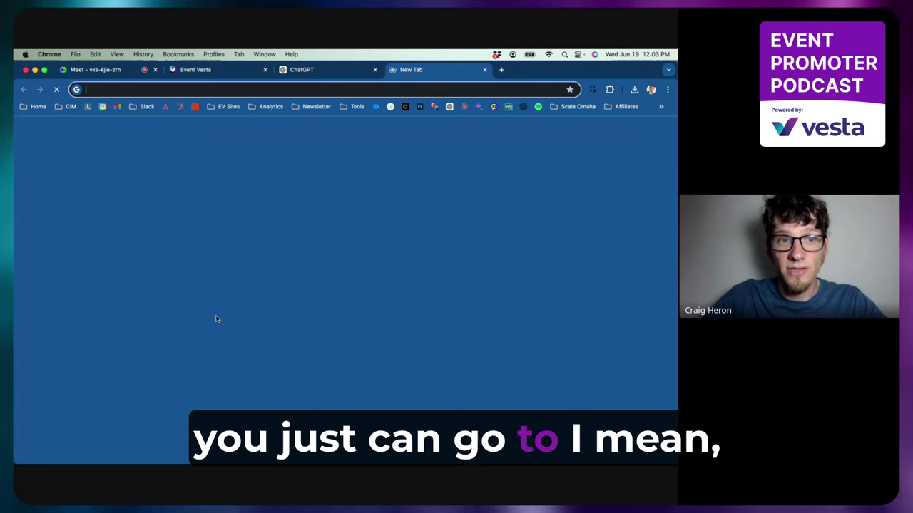
pyautogui.write('open')
pyautogui.press('BackSpace')
pyautogui.press('BackSpace')
pyautogui.press('BackSpace')
pyautogui.press('BackSpace')
pyautogui.press('BackSpace')
pyautogui.write('ch')
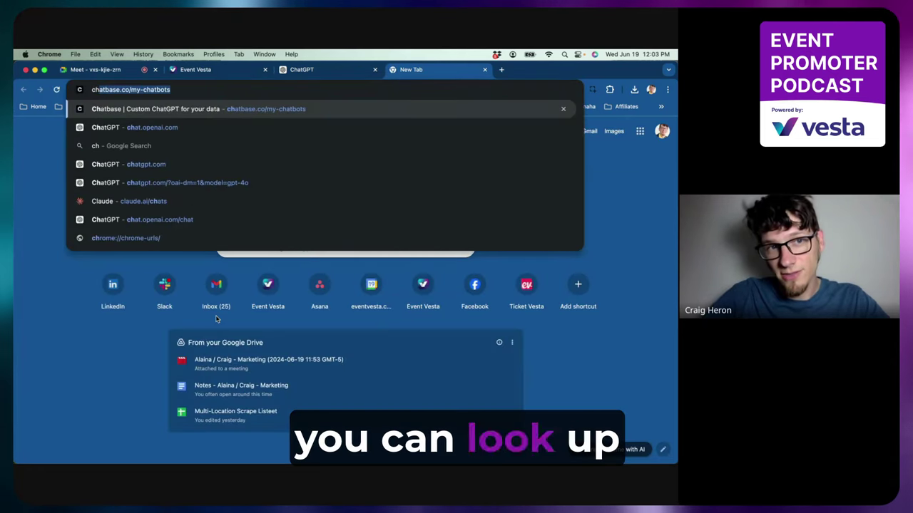
pyautogui.write('atgpt.com')
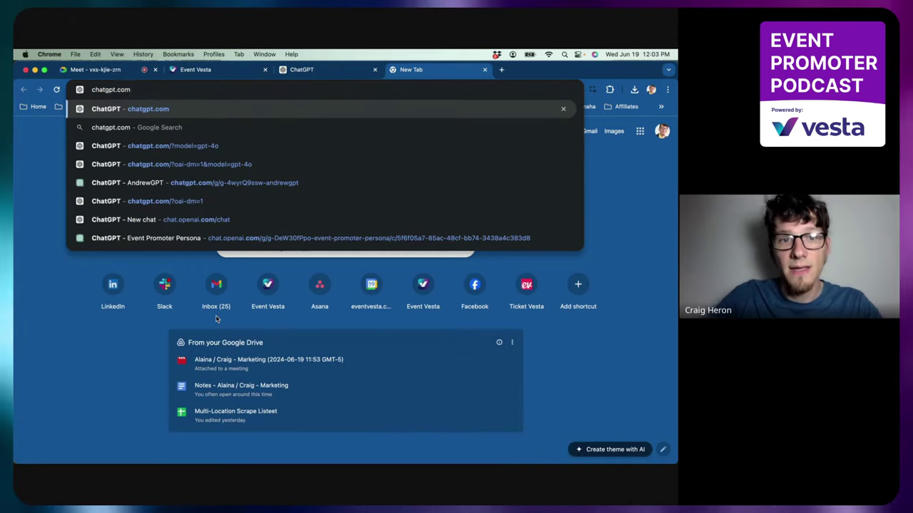
pyautogui.press('Return')
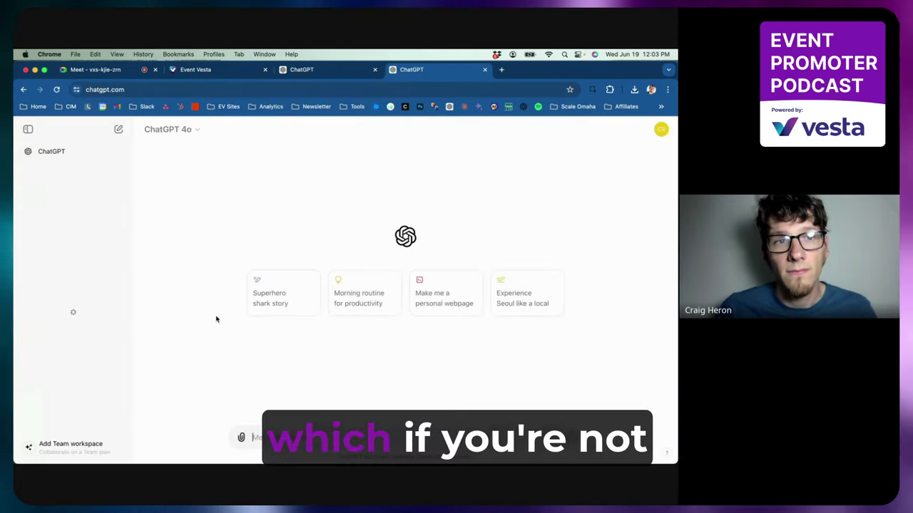
pyautogui.click(165, 130)
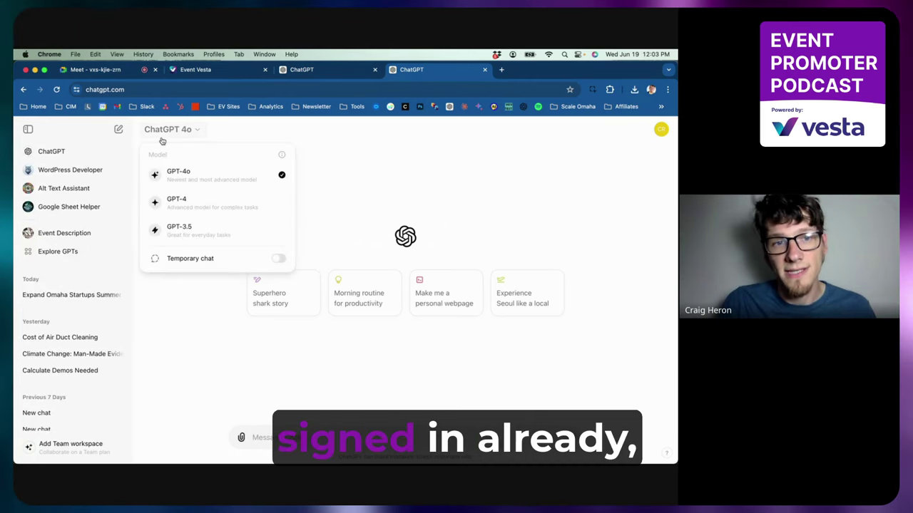
pyautogui.click(188, 235)
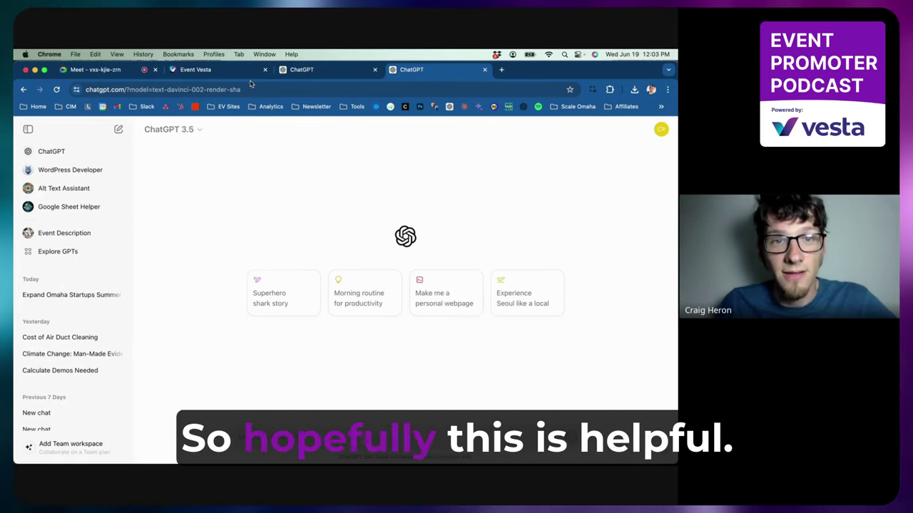
# Return to the Omaha Startups Summer Party page on Event Vesta and scroll through it.
pyautogui.click(196, 69)
pyautogui.scroll(10, 331, 290)
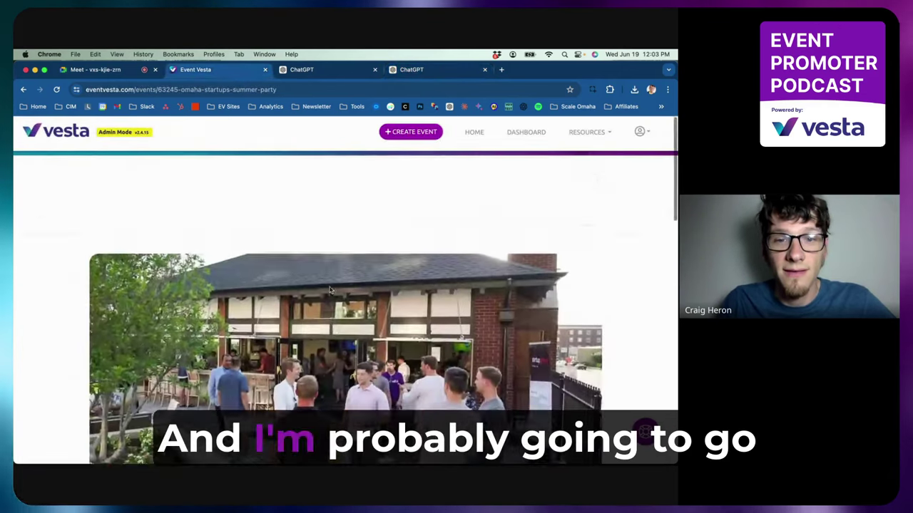
pyautogui.scroll(-5, 365, 286)
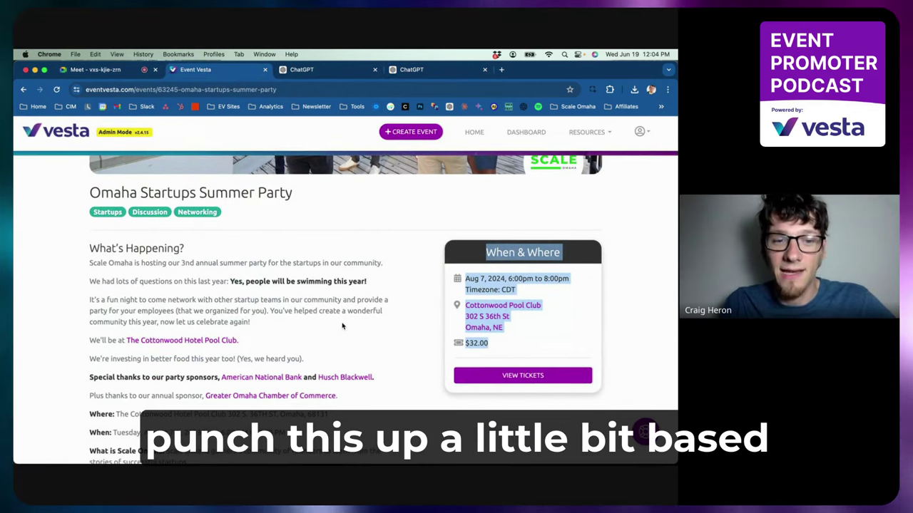
pyautogui.scroll(5, 341, 326)
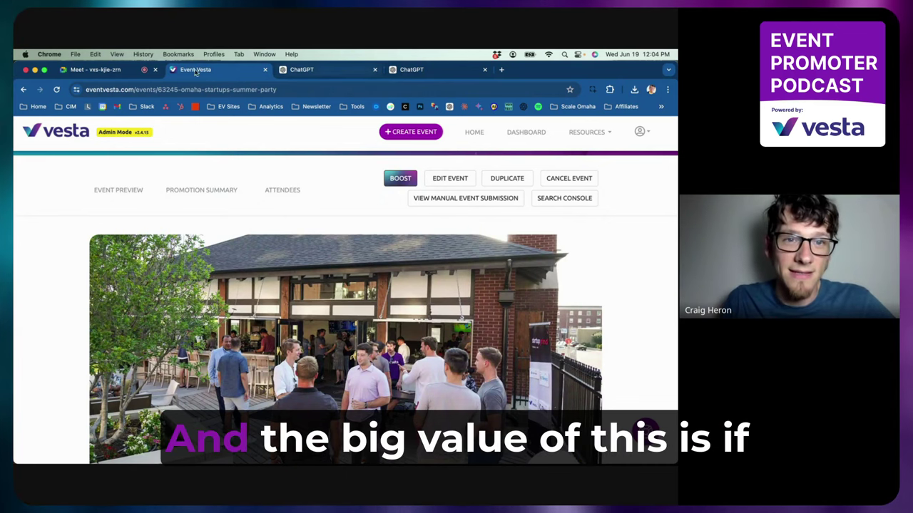
# Go back to the first ChatGPT tab holding the Omaha Startups Summer Party expansion conversation.
pyautogui.click(324, 69)
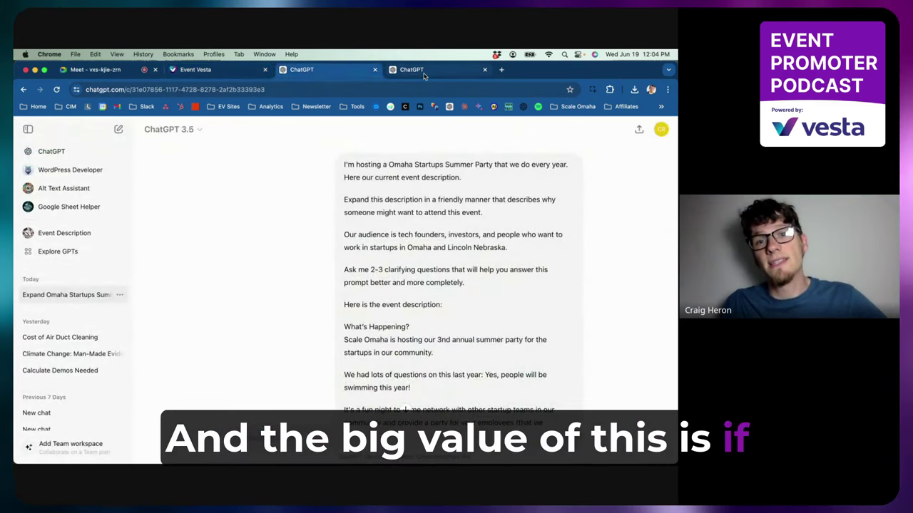